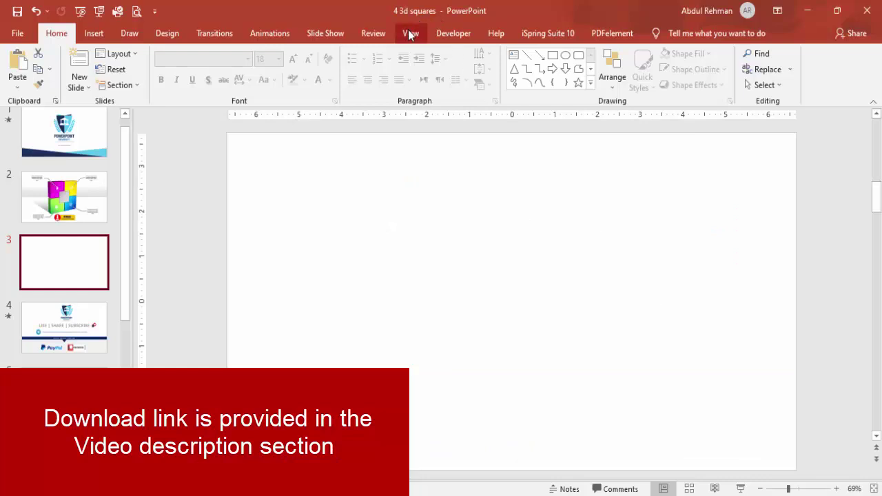
Step: Show the centre guides and draw a rectangle near the slide centre
click(410, 33)
click(279, 85)
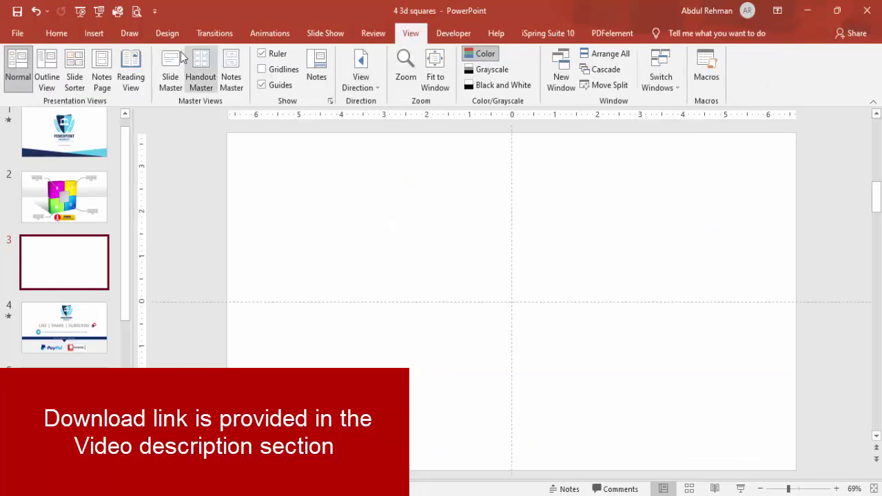
click(94, 33)
click(208, 84)
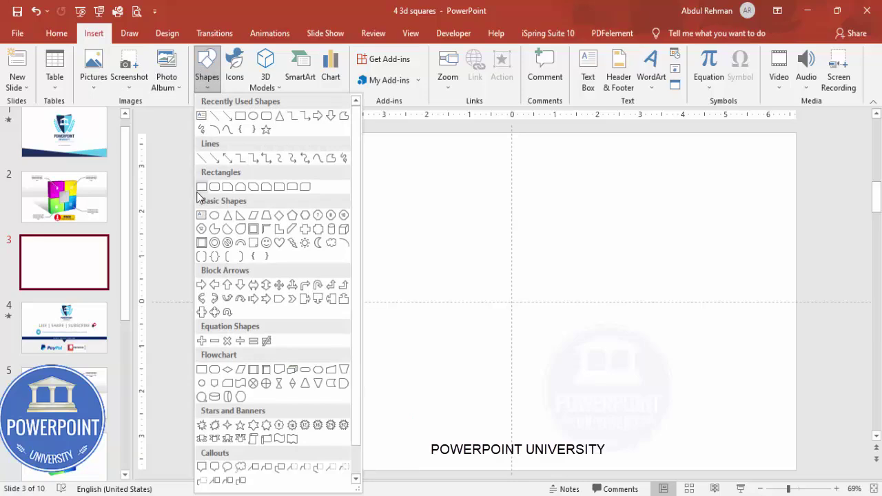
click(201, 187)
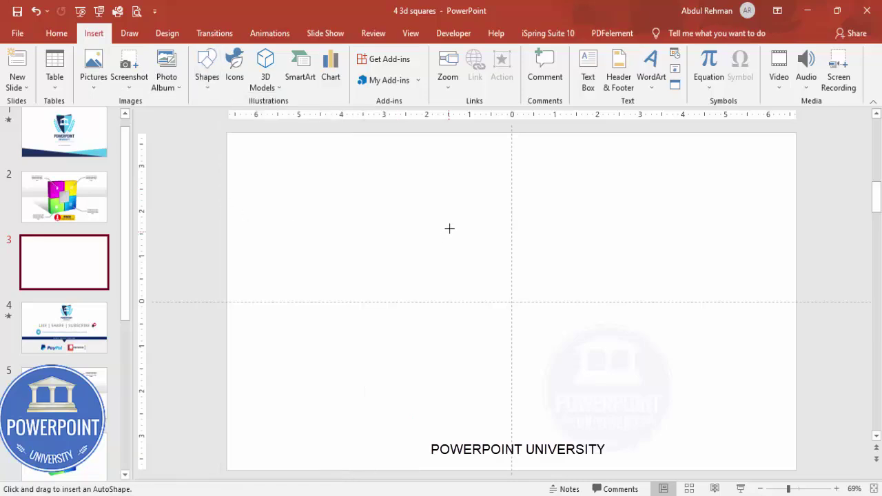
drag(432, 224, 508, 320)
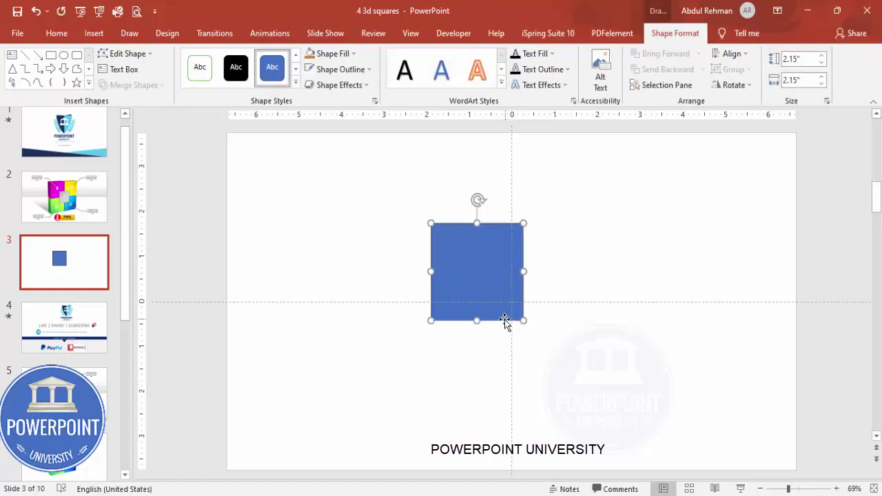
Step: Size the square to 2.25" × 2.25" and remove its outline
click(809, 59)
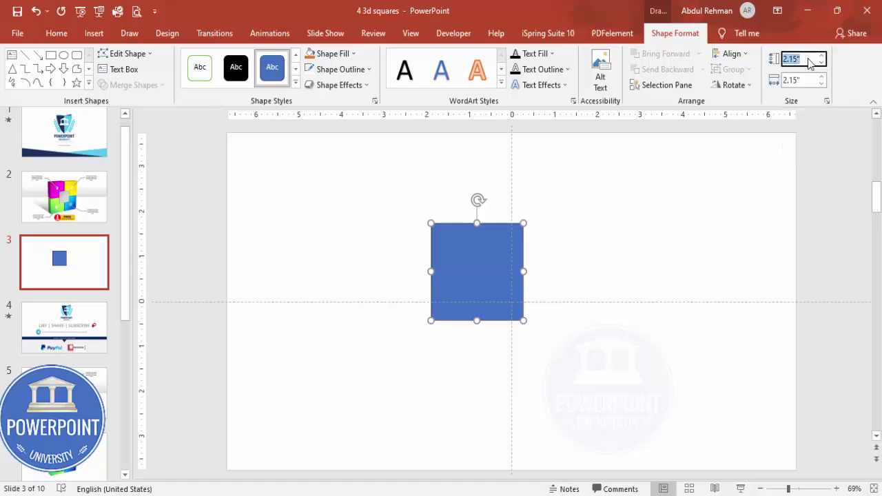
text(2.1)
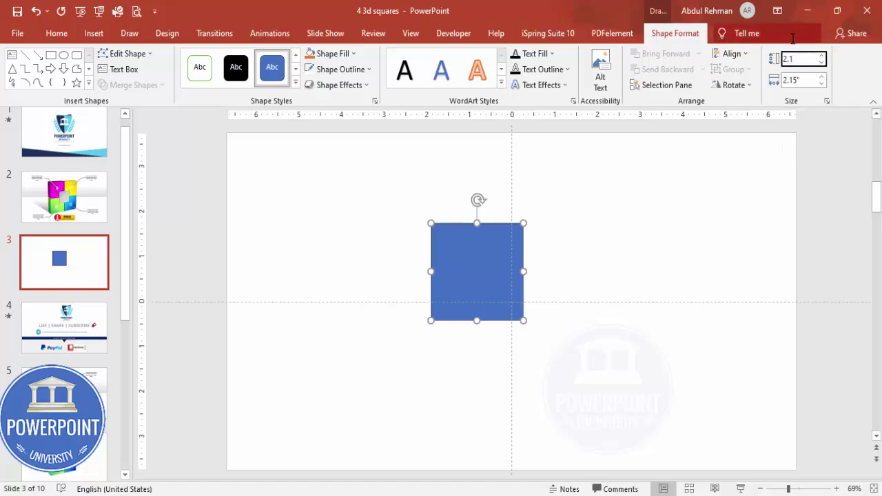
text(5)
click(804, 81)
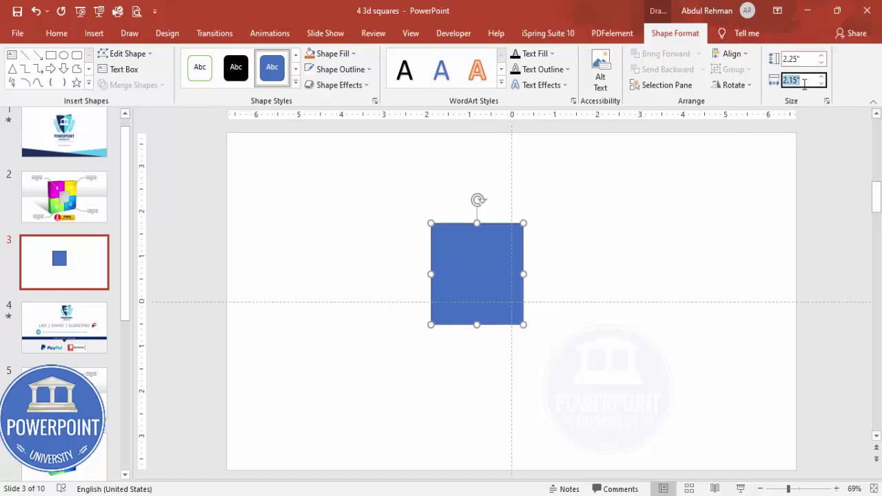
text(2.)
key(Return)
click(358, 69)
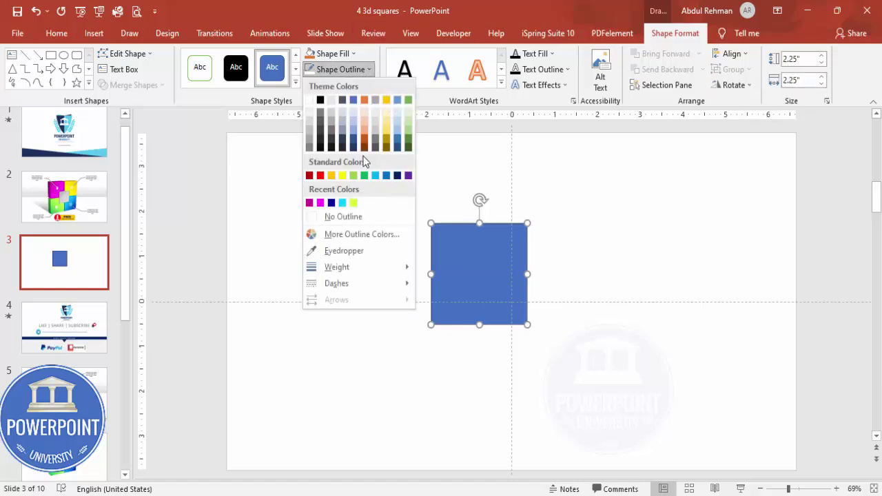
click(360, 215)
Step: Snap the square into the top-left quarter at the guides and copy it into a 2×2 grid
drag(474, 270, 556, 246)
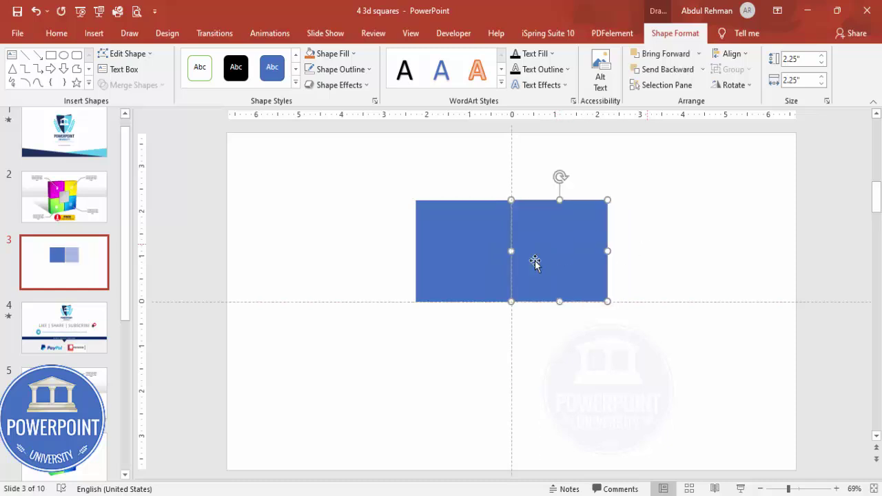
shift+click(468, 250)
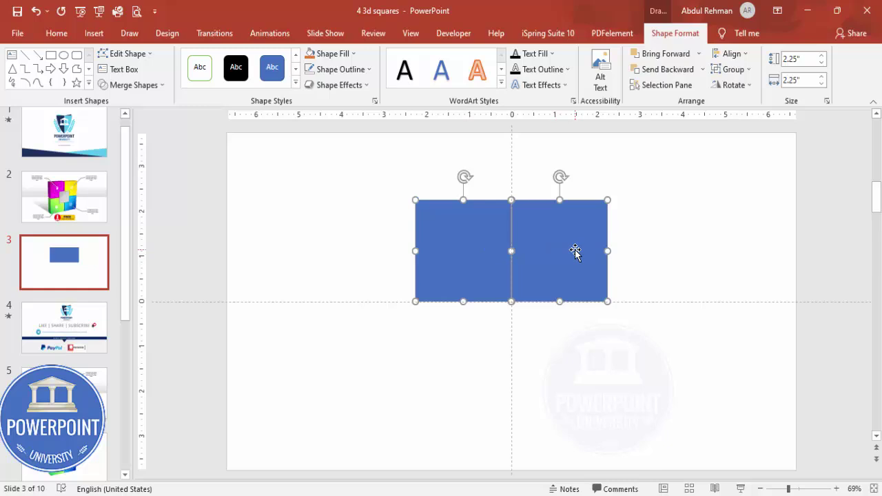
drag(567, 258, 577, 345)
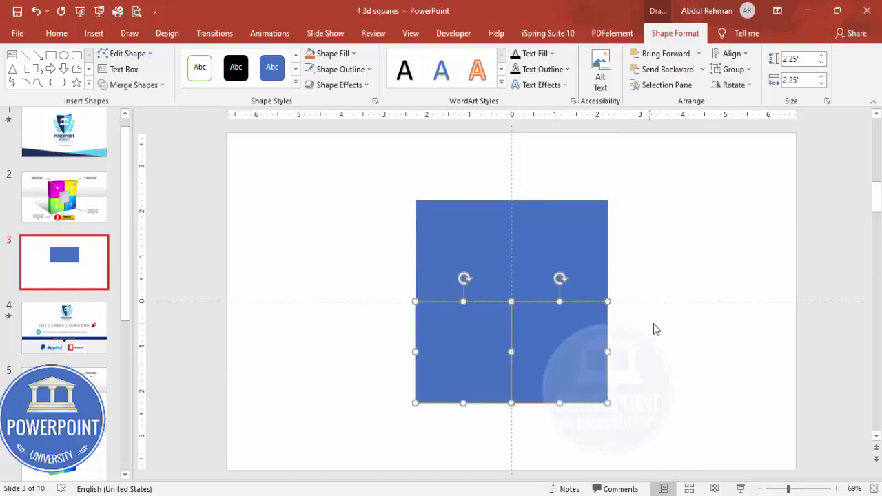
click(653, 323)
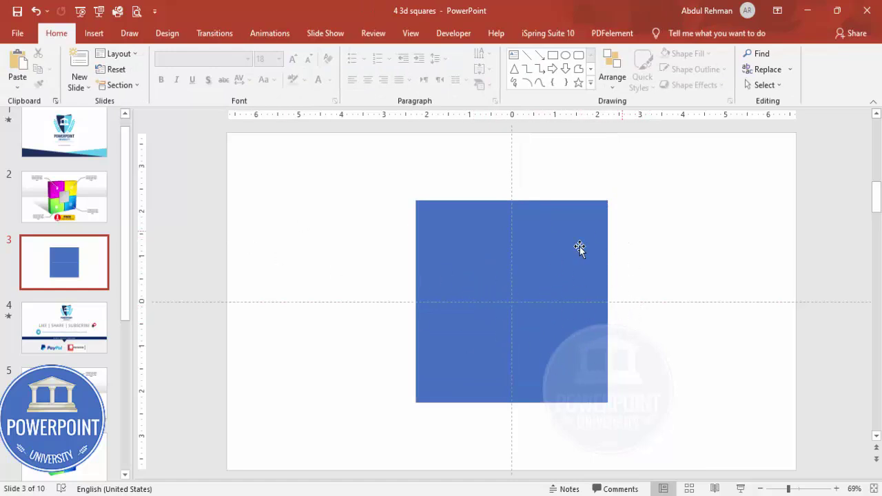
Step: Copy the top-left blue square off to the side and fill it light grey
click(466, 268)
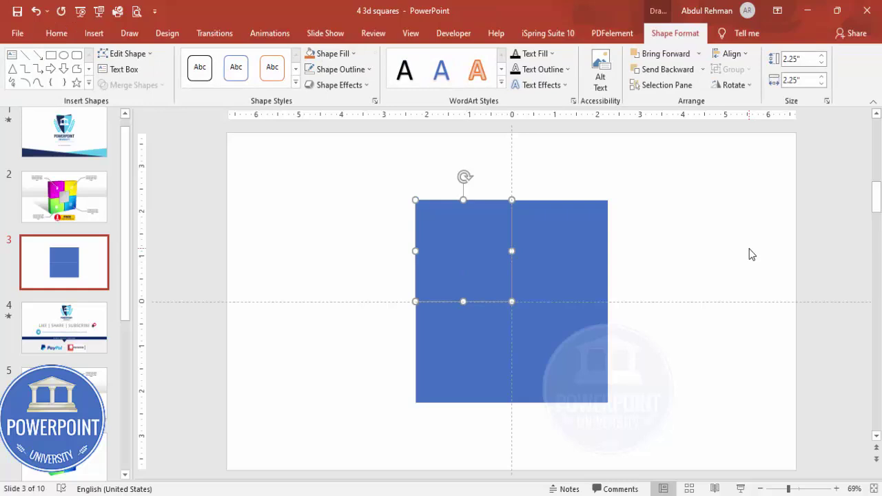
drag(482, 263, 360, 237)
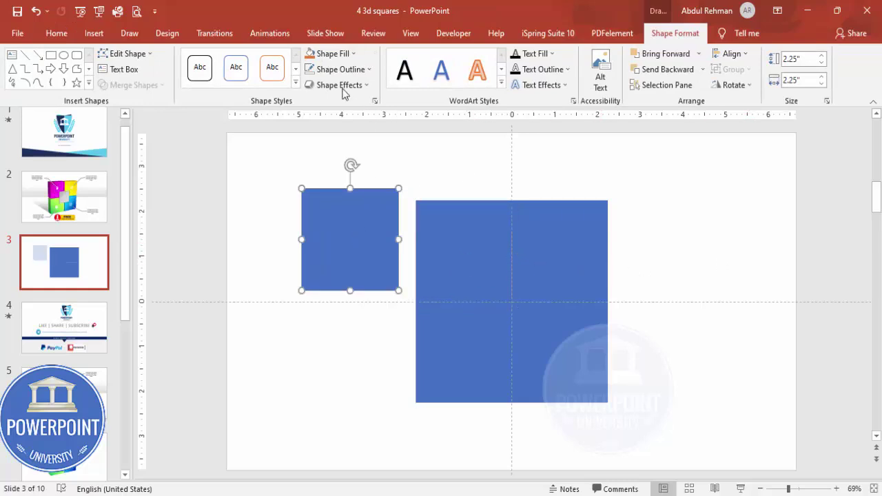
click(340, 60)
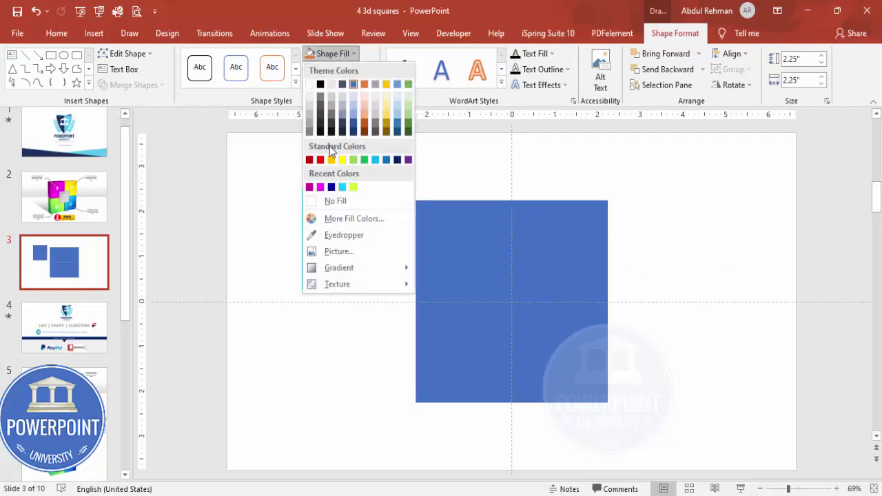
click(309, 108)
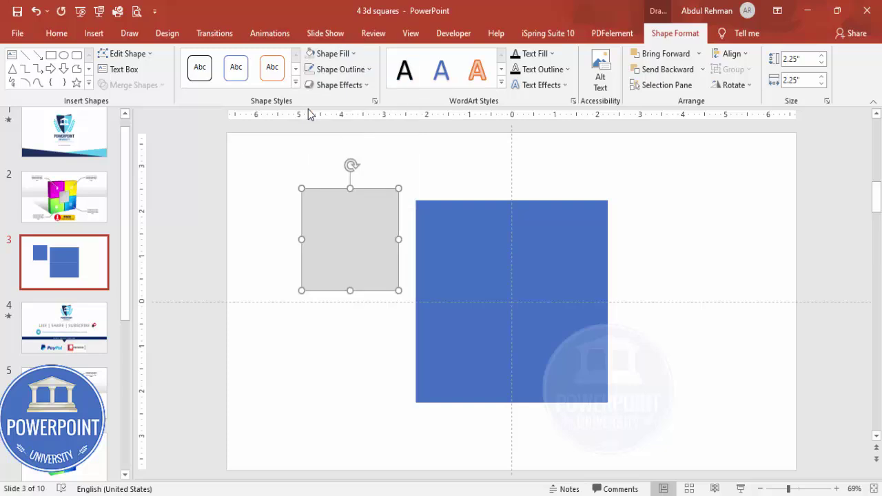
Step: Resize the grey square to 1.75" × 1.75"
click(802, 59)
text(1.75)
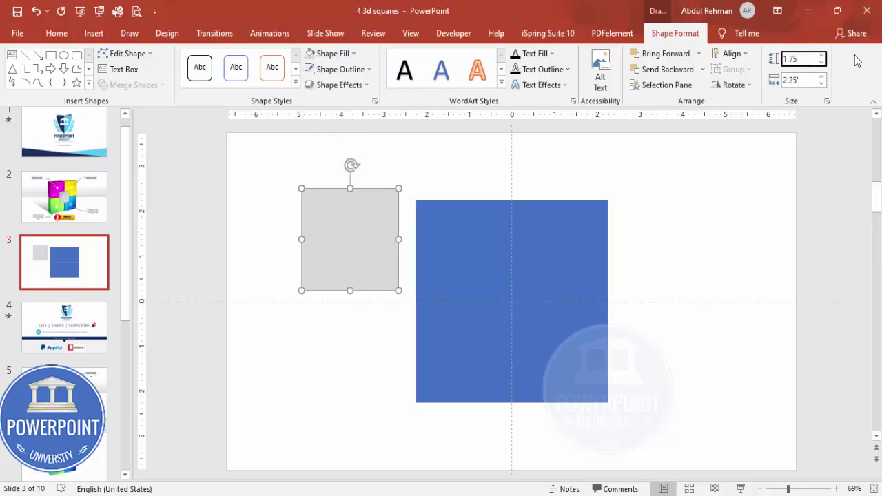
key(Return)
click(800, 80)
text(1.75)
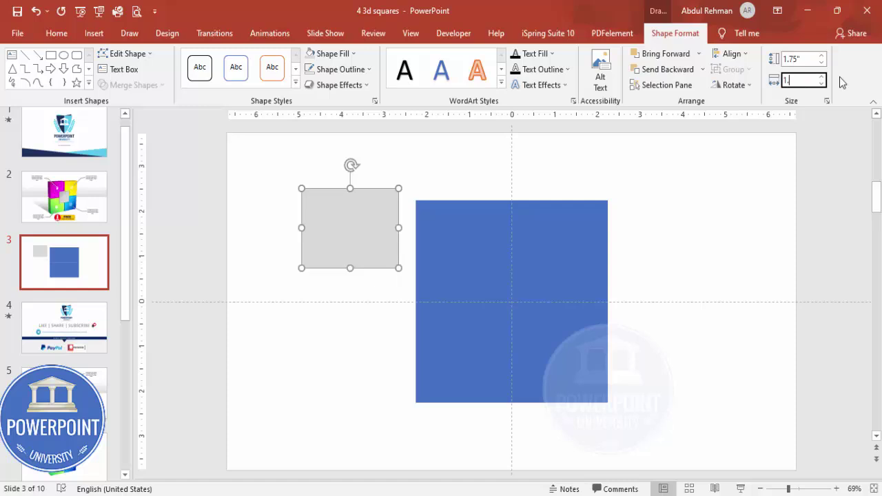
key(Return)
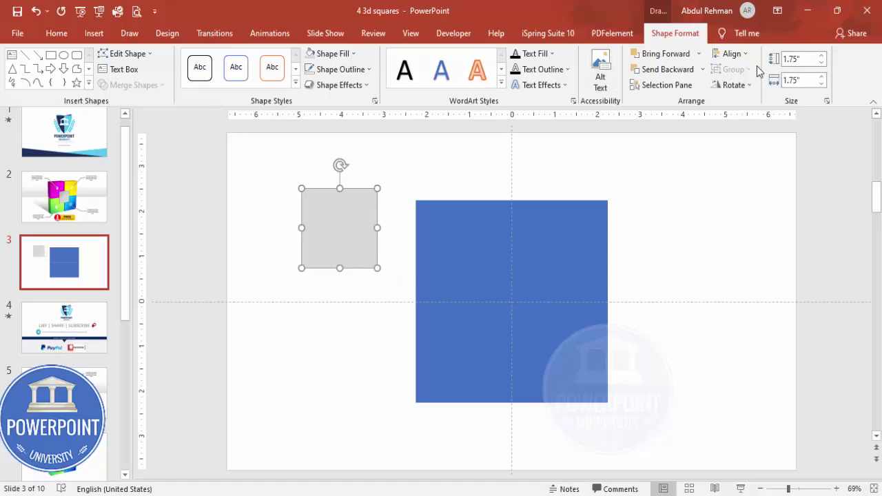
Step: Align the grey square to the horizontal centre and vertical middle of the slide
click(731, 53)
click(751, 87)
click(731, 53)
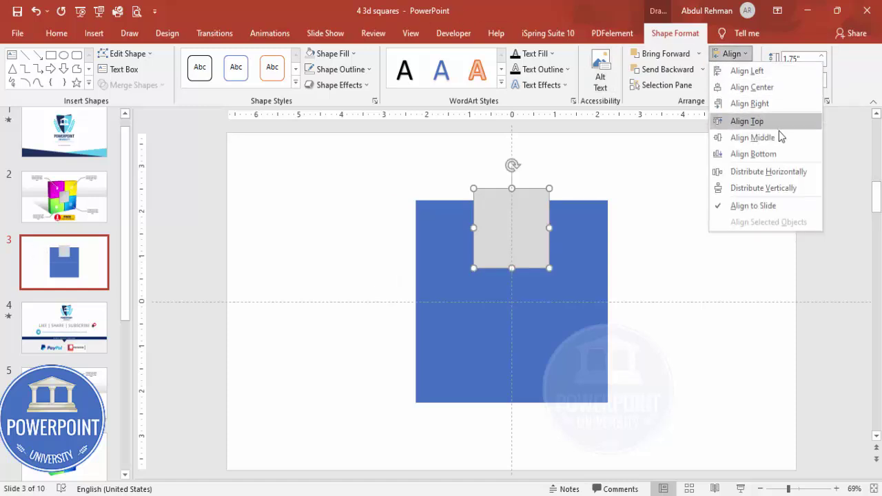
click(765, 136)
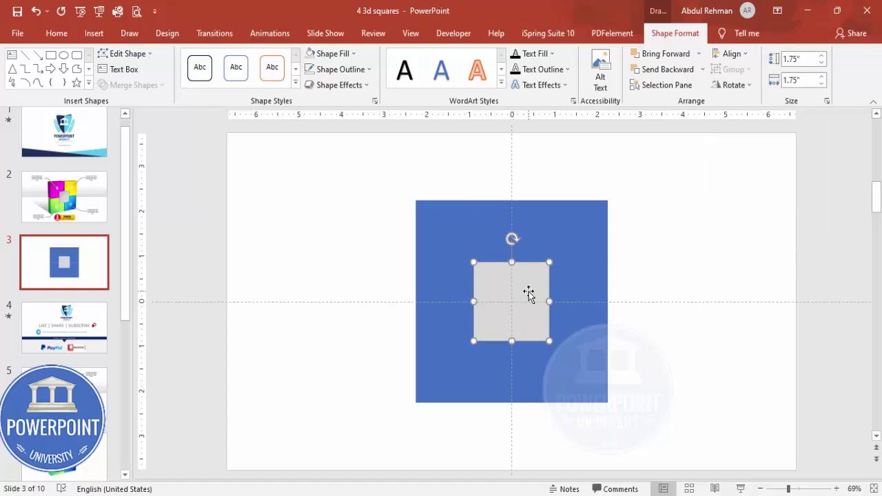
Step: Make two more copies of the grey square and centre the first copy on the slide
drag(529, 294, 587, 356)
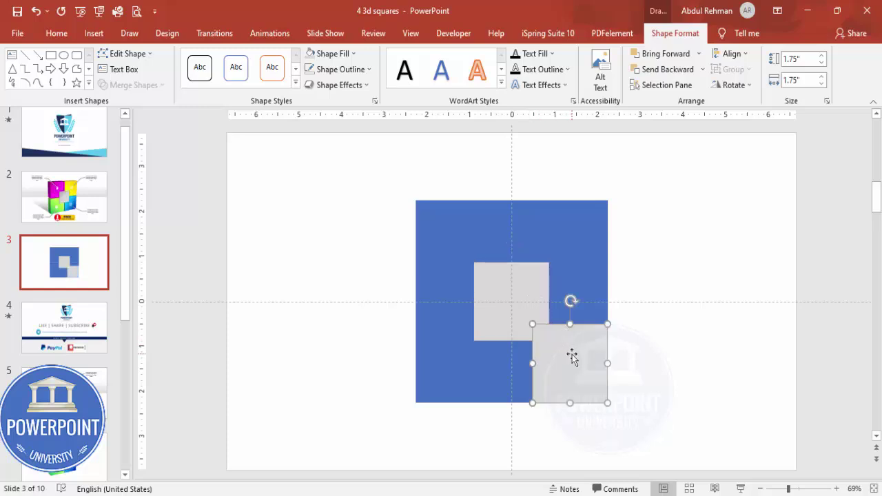
key(ctrl+d)
key(ctrl+d)
scroll(571, 357, down, 2)
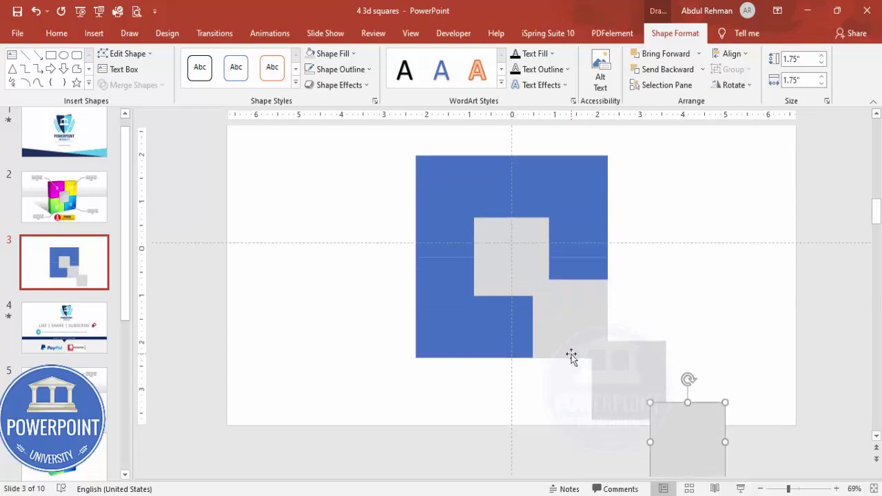
click(576, 289)
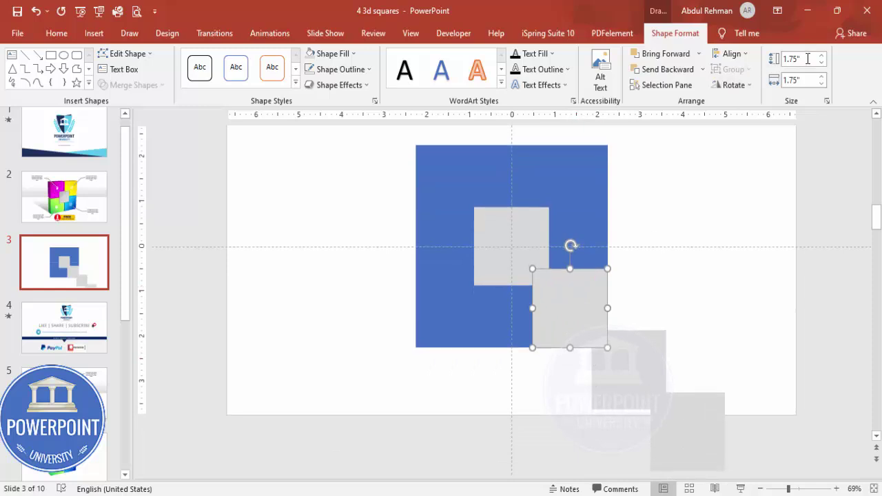
click(733, 53)
click(752, 87)
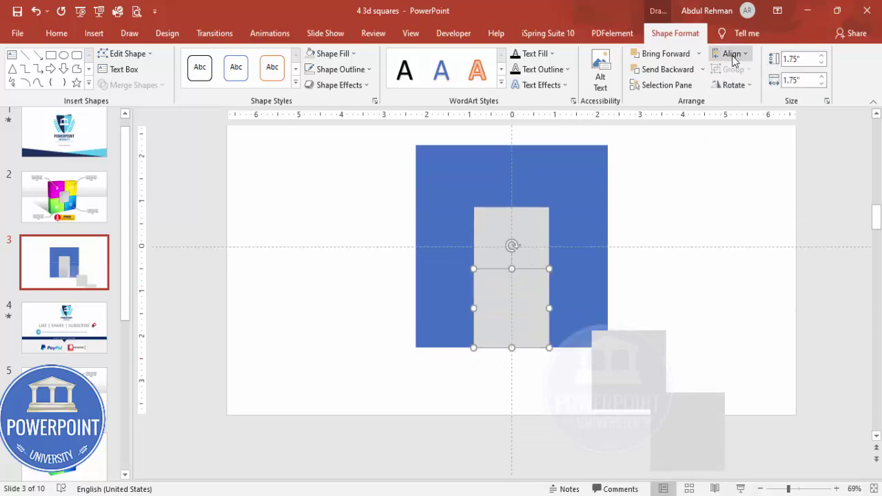
click(733, 54)
click(755, 137)
Step: Centre the remaining two grey copies horizontally and vertically so all stack in the middle
click(665, 341)
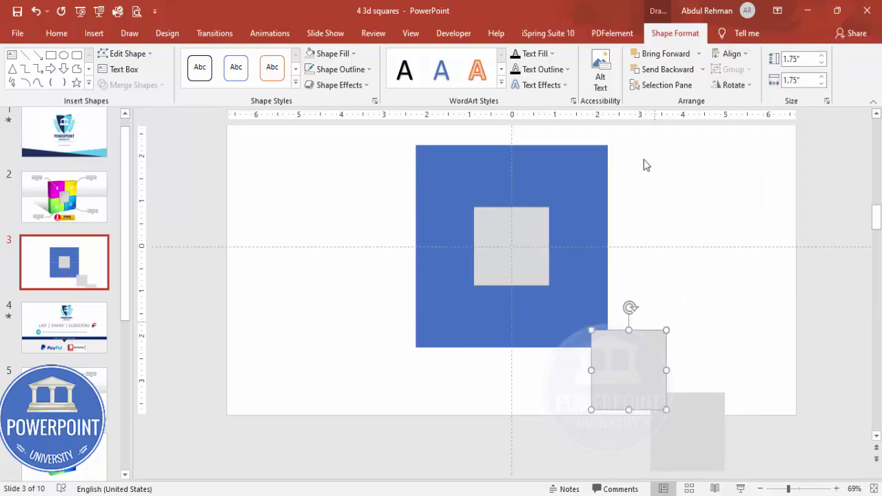
click(732, 53)
click(758, 87)
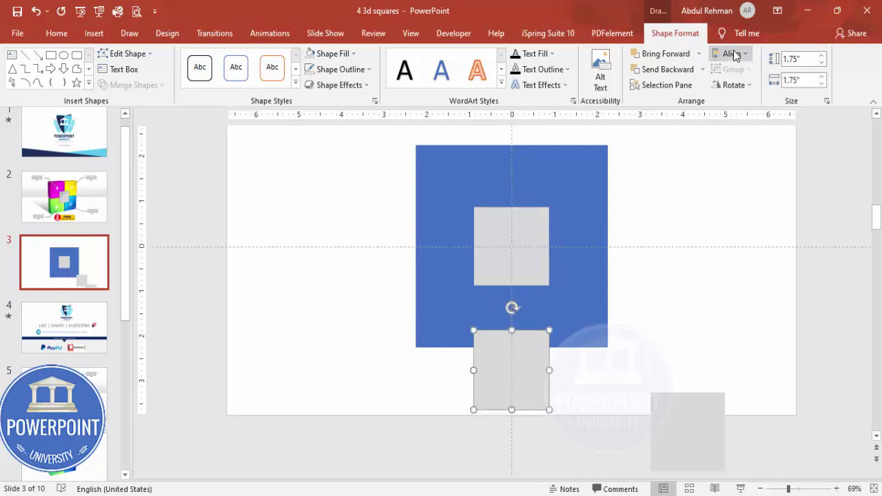
click(732, 53)
click(750, 137)
click(670, 397)
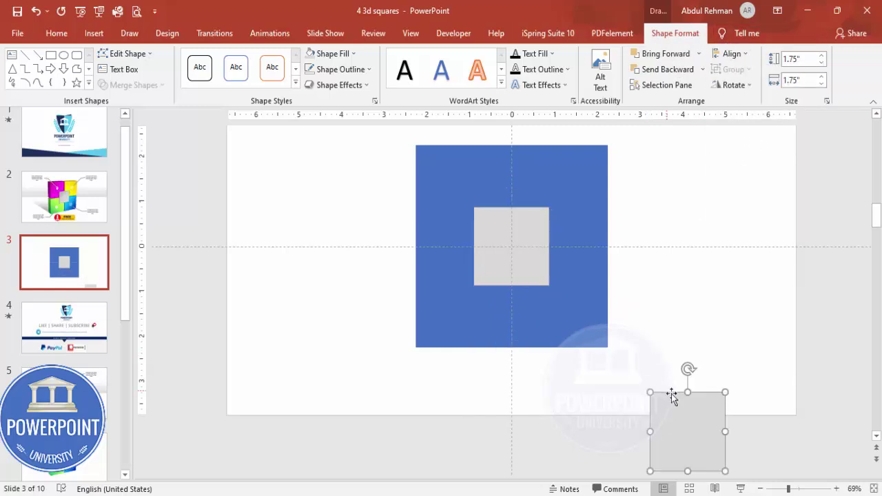
click(731, 53)
click(758, 87)
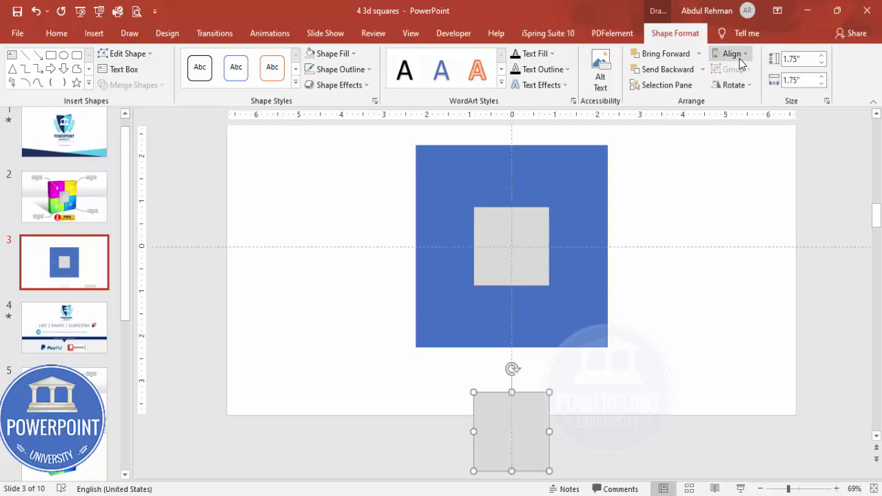
click(732, 53)
click(751, 137)
click(703, 205)
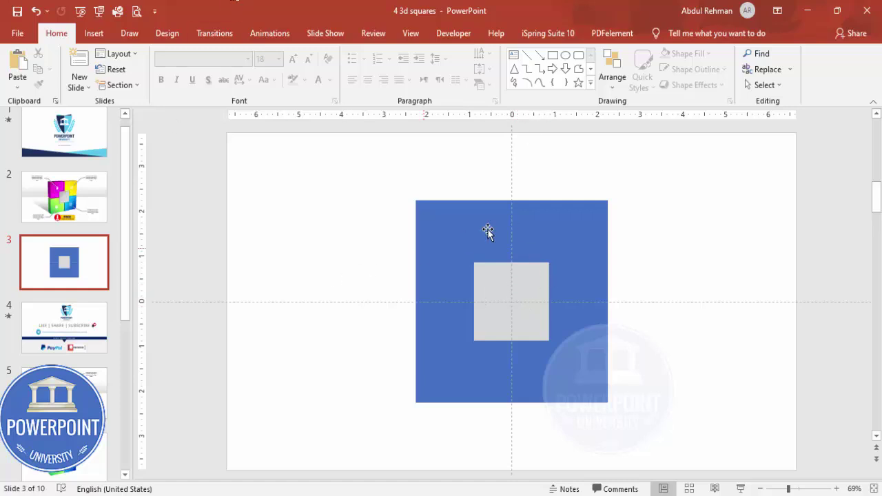
Step: Subtract the grey square from the top-left blue quarter and move that piece aside
click(450, 219)
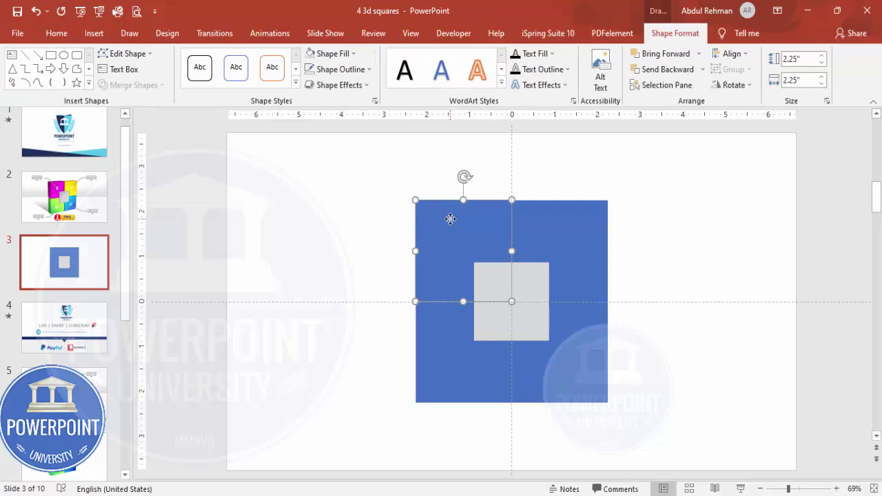
shift+click(499, 325)
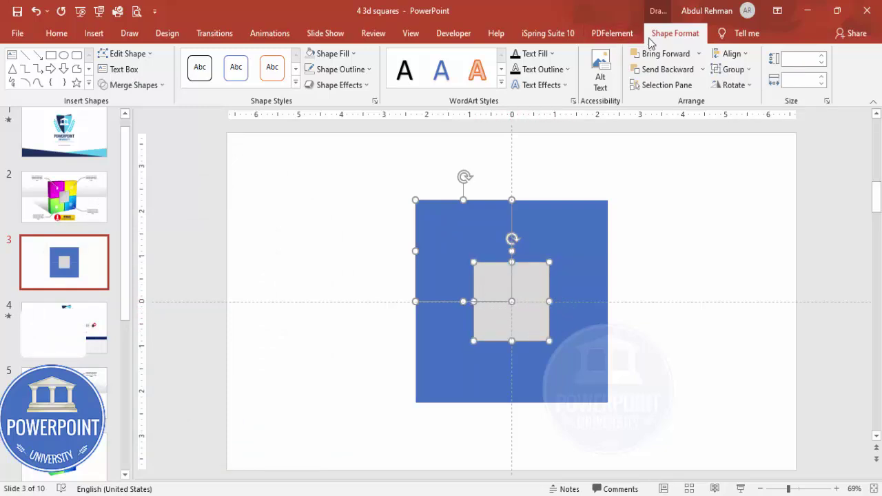
click(135, 88)
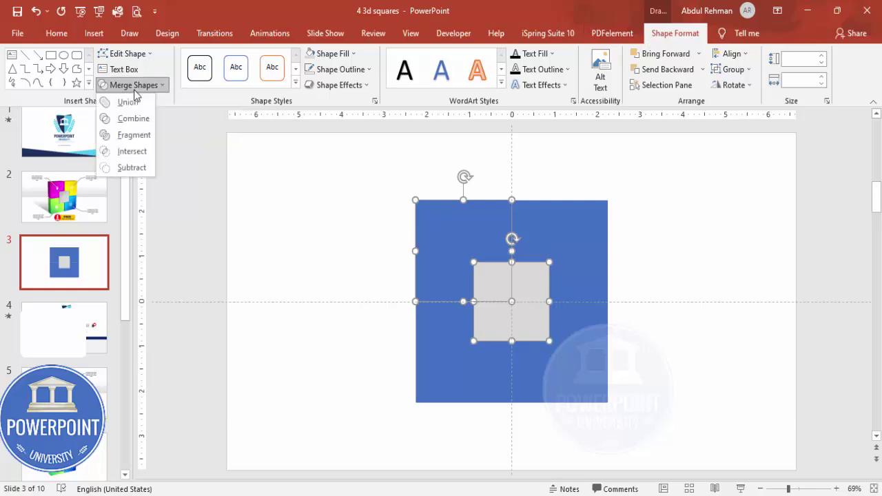
click(131, 169)
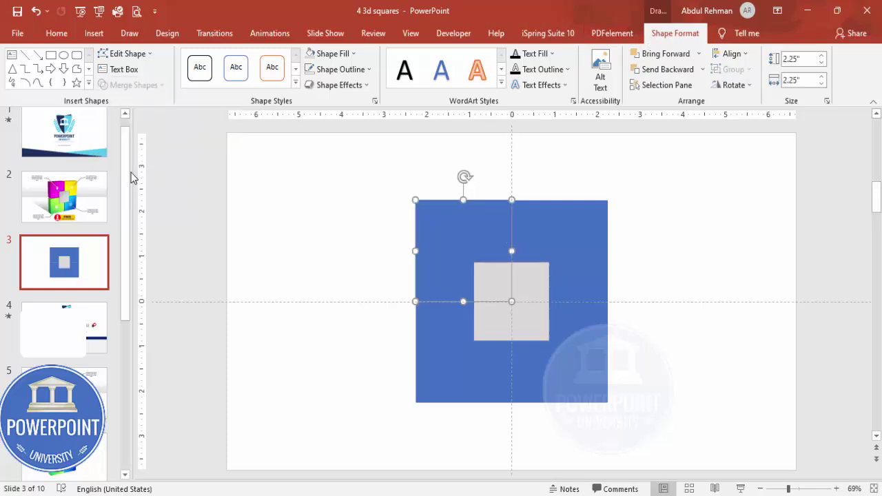
drag(435, 232, 464, 251)
Step: Subtract the grey square from the top-right and bottom-right blue quarters
click(577, 237)
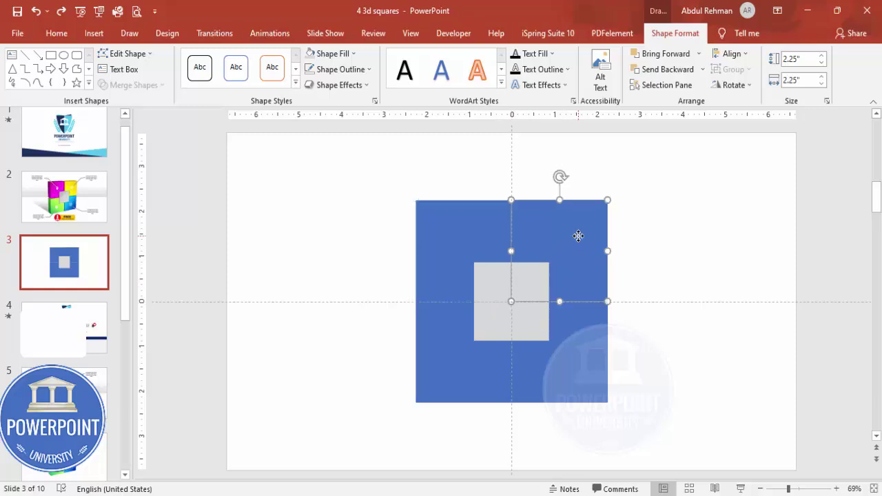
shift+click(487, 278)
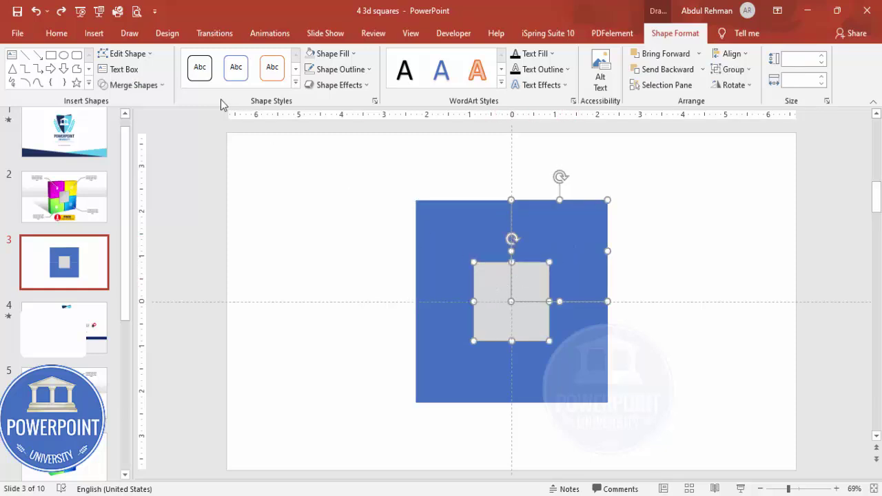
click(161, 86)
click(140, 168)
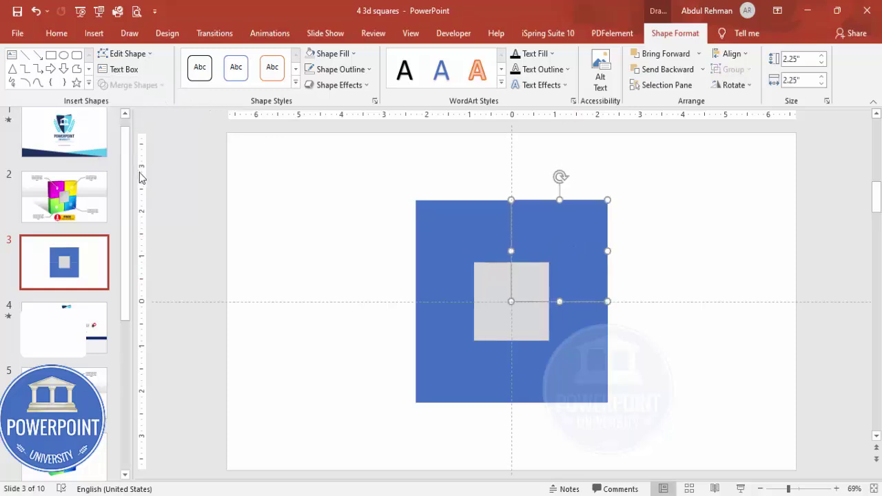
click(566, 353)
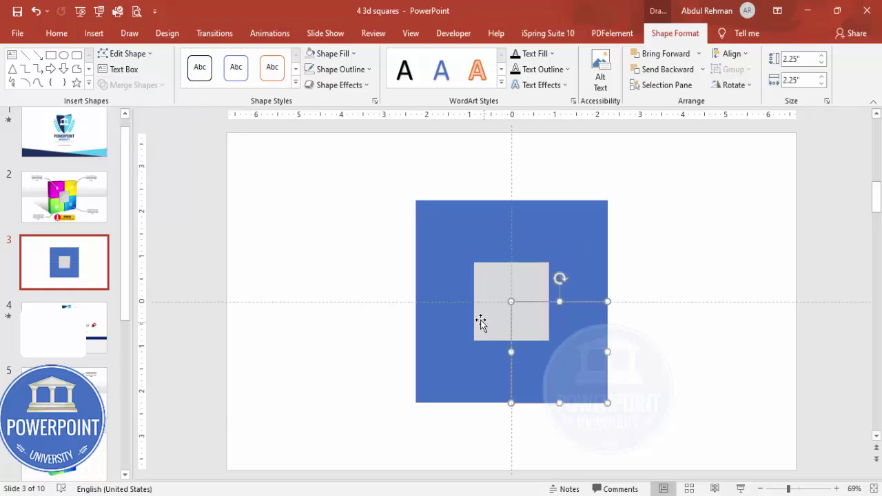
shift+click(494, 329)
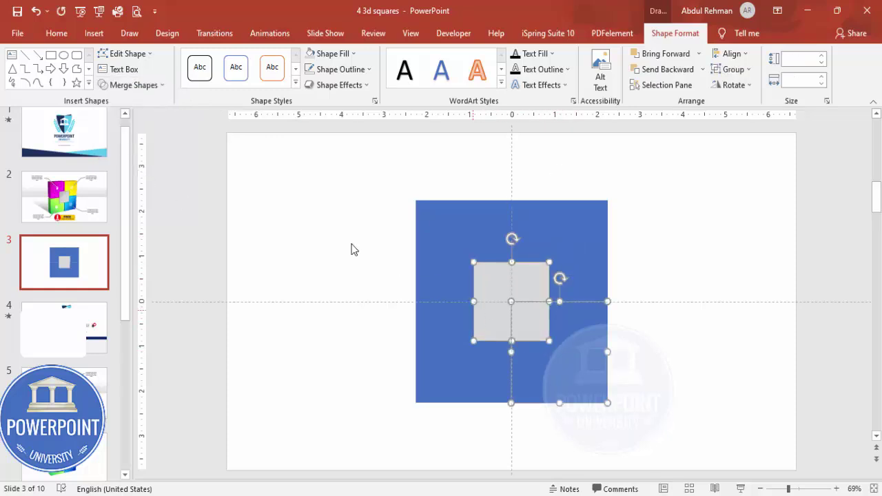
click(161, 85)
click(139, 167)
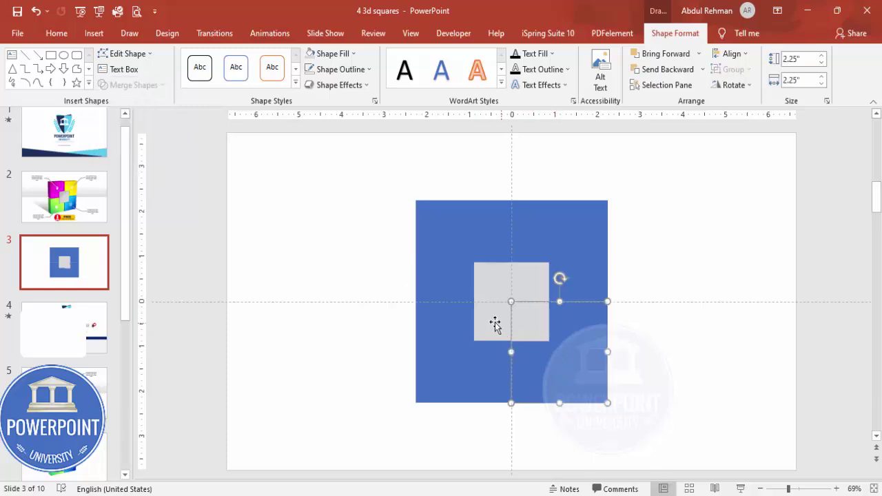
Step: Copy a grey square to the right of the block, then subtract grey from the bottom-left quarter
click(493, 325)
drag(475, 335, 722, 313)
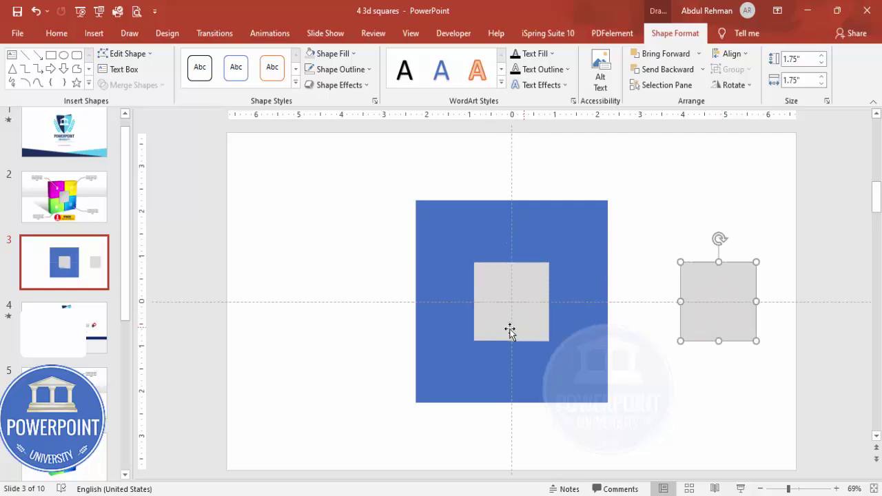
click(447, 368)
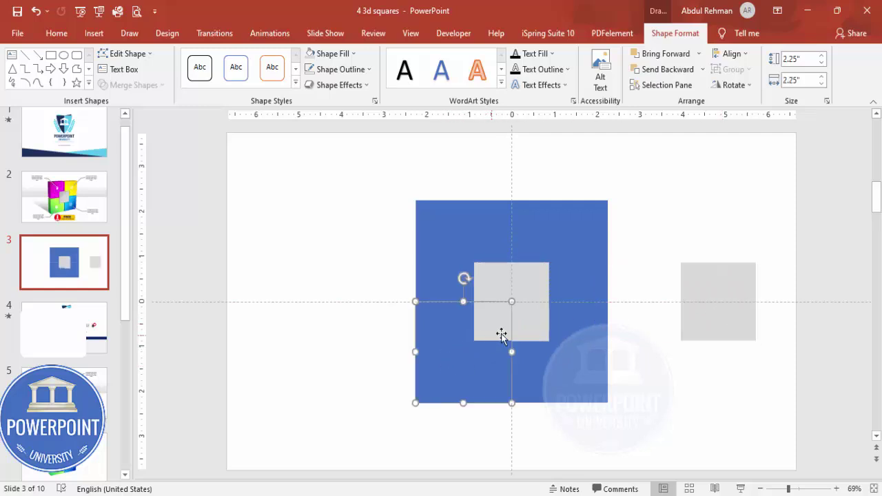
shift+click(527, 316)
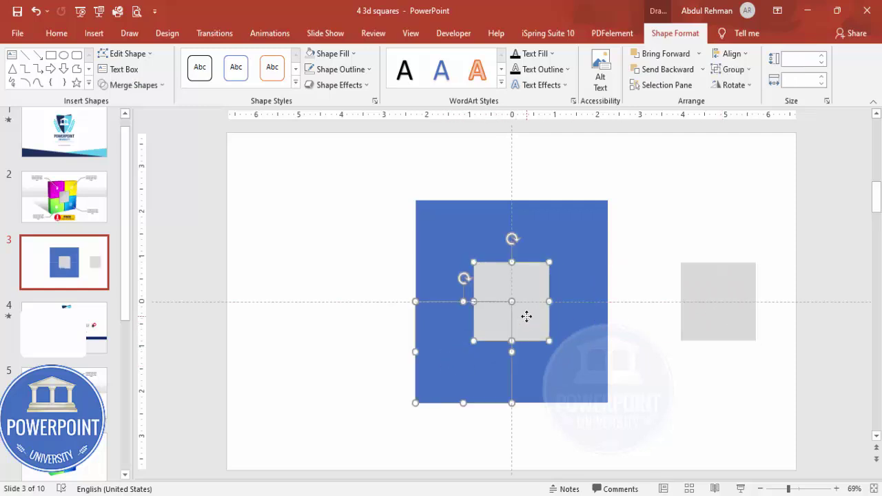
click(133, 85)
click(140, 171)
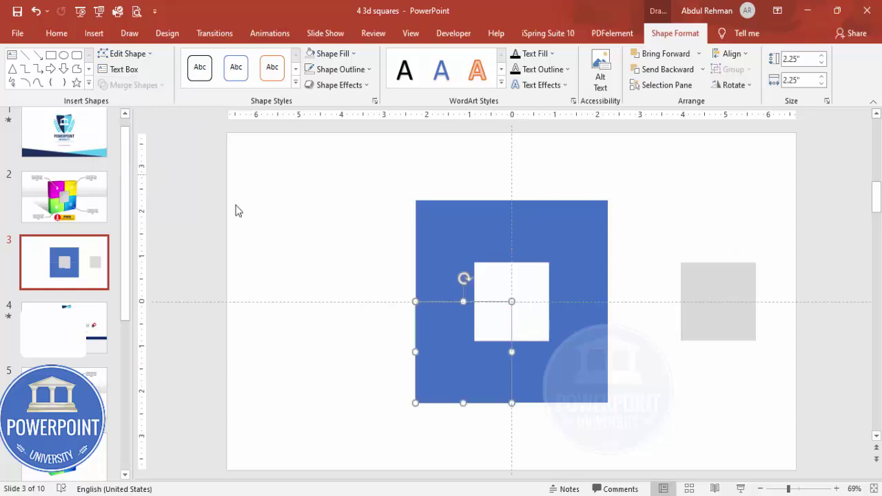
Step: Pull the four cut pieces apart to check the hole, undo, and select the spare grey square
click(643, 399)
drag(473, 278, 455, 233)
drag(556, 223, 582, 217)
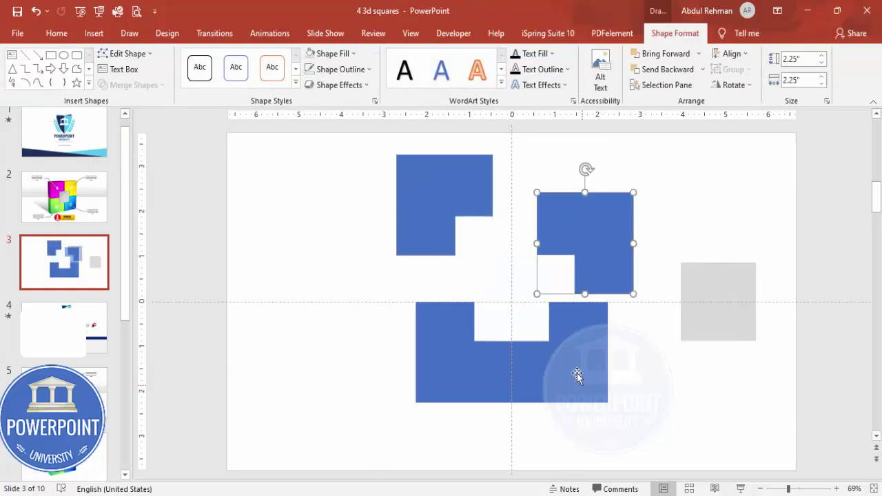
drag(576, 374, 625, 396)
drag(489, 374, 469, 389)
key(ctrl+z)
key(ctrl+z)
key(ctrl+z)
key(ctrl+z)
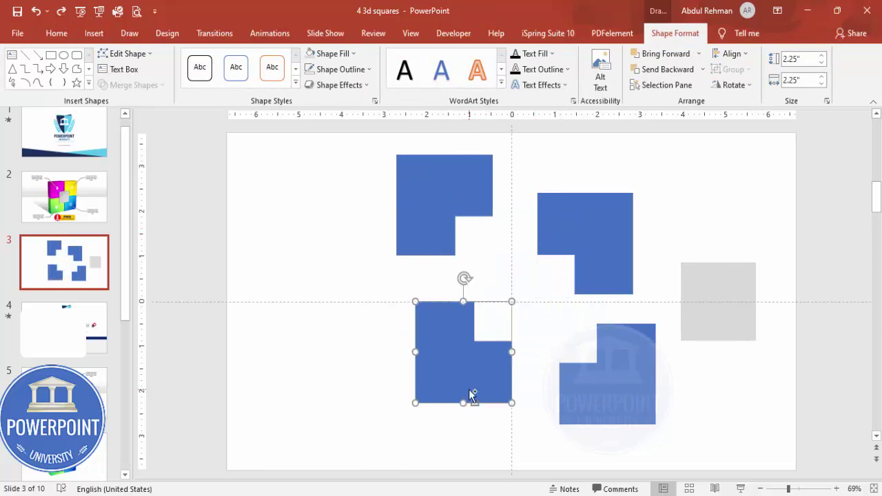
click(704, 330)
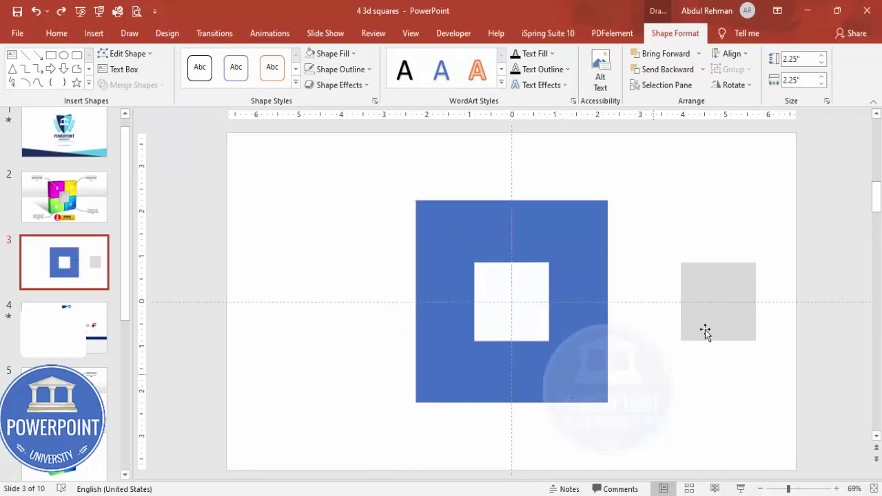
Step: Centre the spare grey square horizontally and vertically on the slide
click(740, 55)
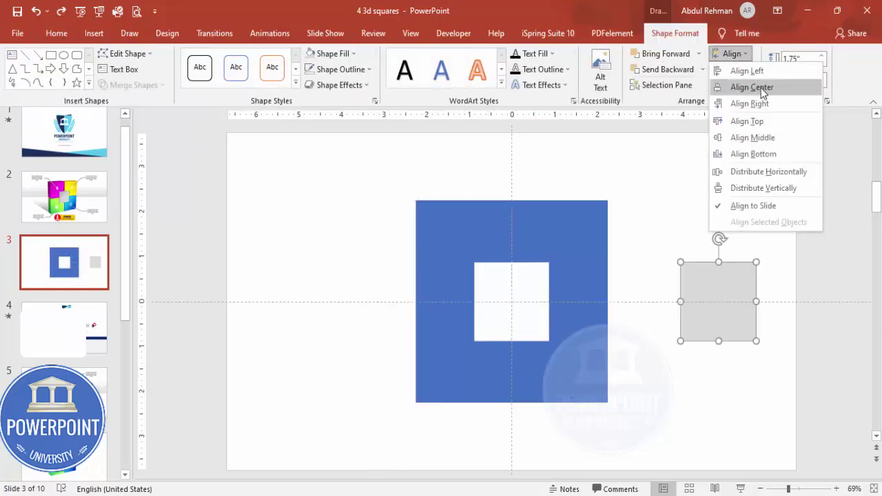
click(752, 88)
click(732, 54)
click(753, 138)
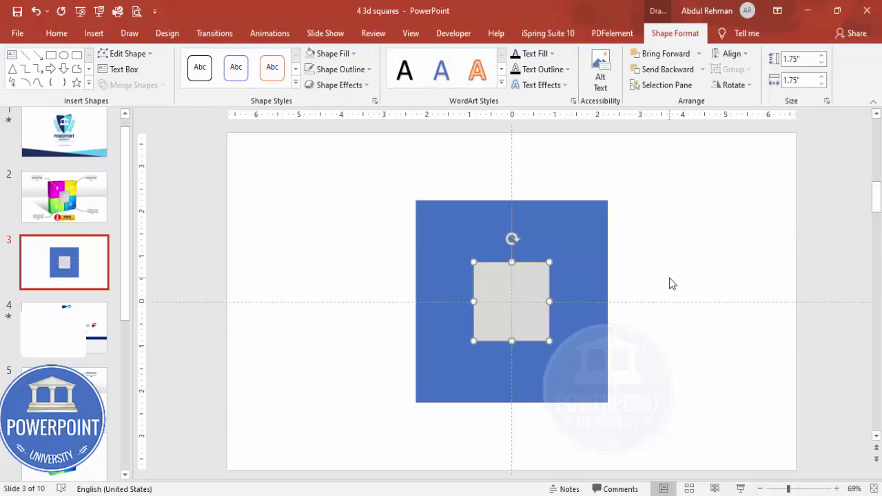
click(661, 282)
Step: Nudge the top-left piece up-left and the top-right piece up-right to open small gaps
click(468, 240)
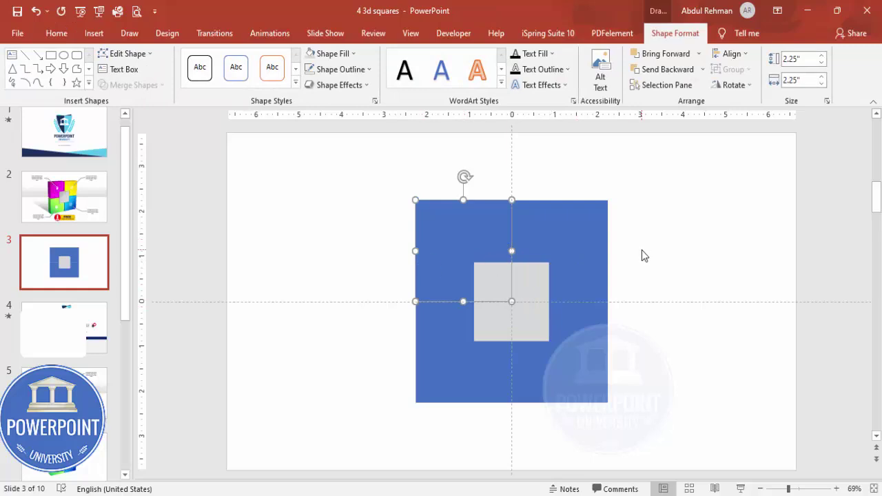
key(ctrl+Up)
key(ctrl+Up)
key(ctrl+Up)
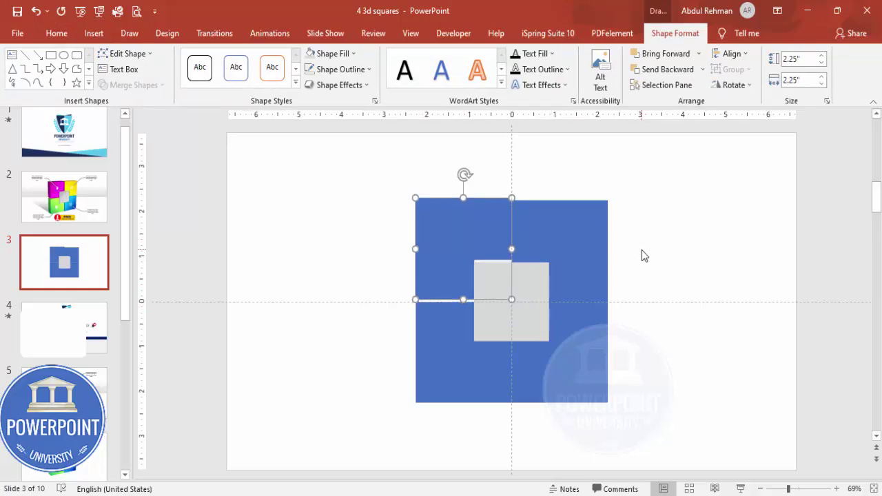
key(ctrl+Left)
key(ctrl+Left)
key(ctrl+Left)
key(ctrl+Left)
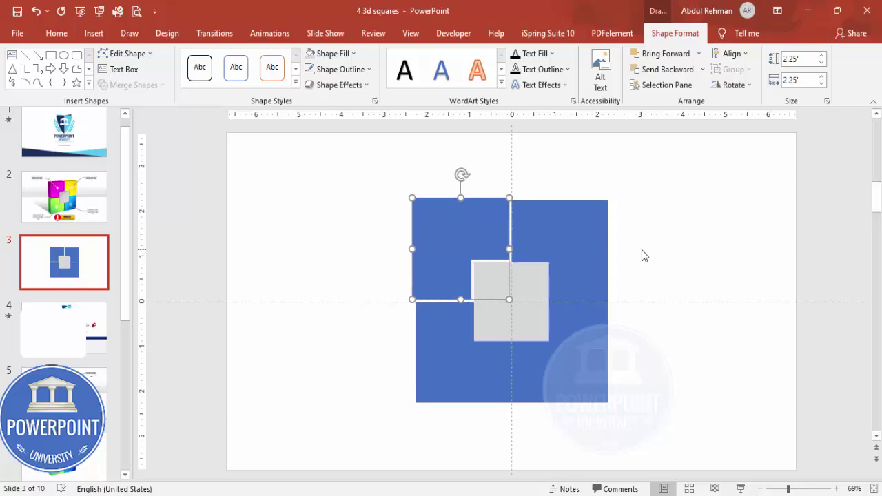
click(606, 246)
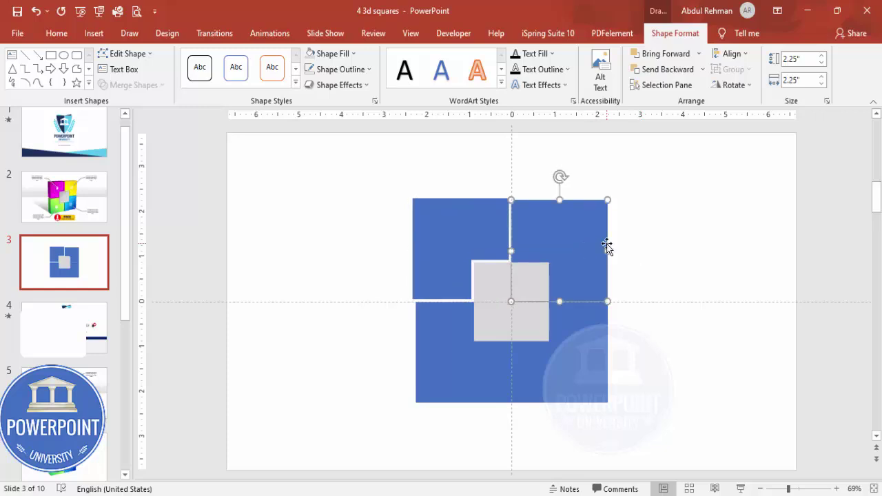
key(ctrl+Up)
key(ctrl+Up)
key(ctrl+Up)
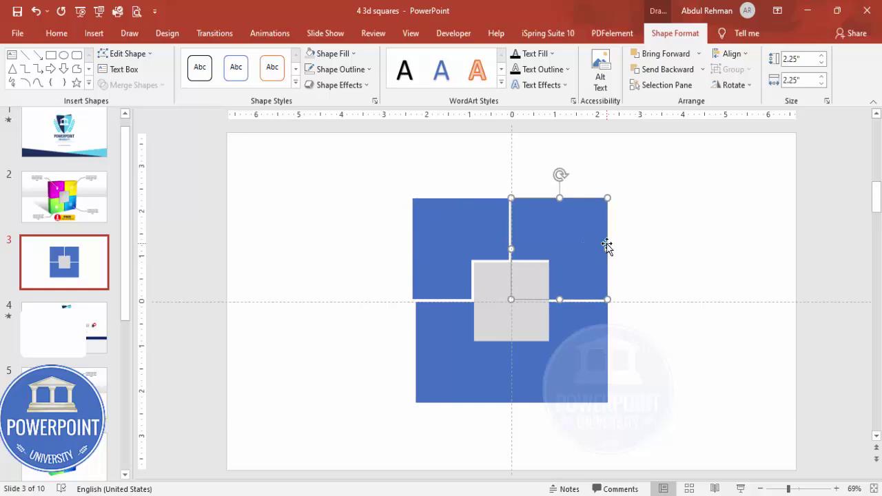
key(ctrl+Up)
key(ctrl+Down)
key(ctrl+Right)
key(ctrl+Right)
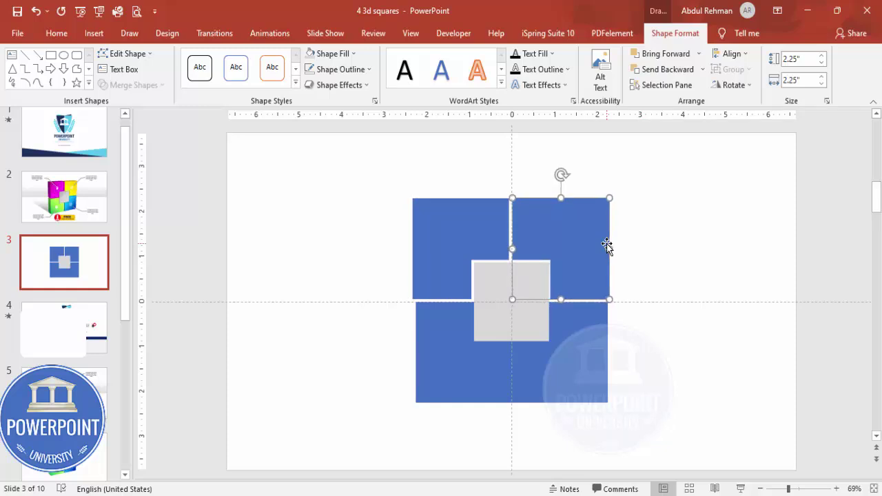
key(ctrl+Right)
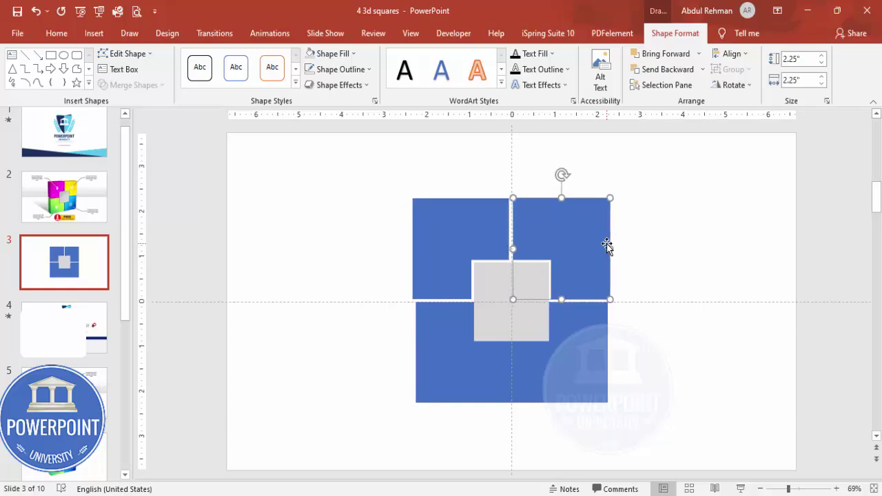
Step: Nudge the bottom-left piece down-left and the bottom-right piece right and down
click(498, 347)
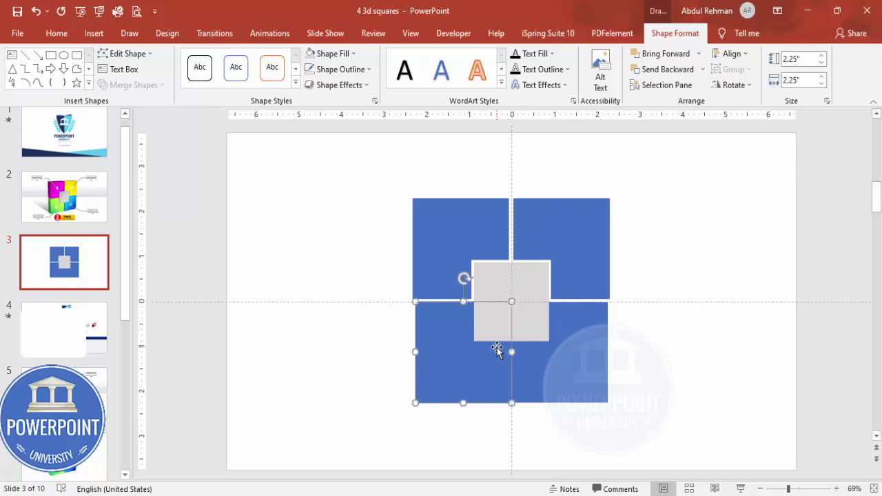
key(ctrl+Down)
key(ctrl+Down)
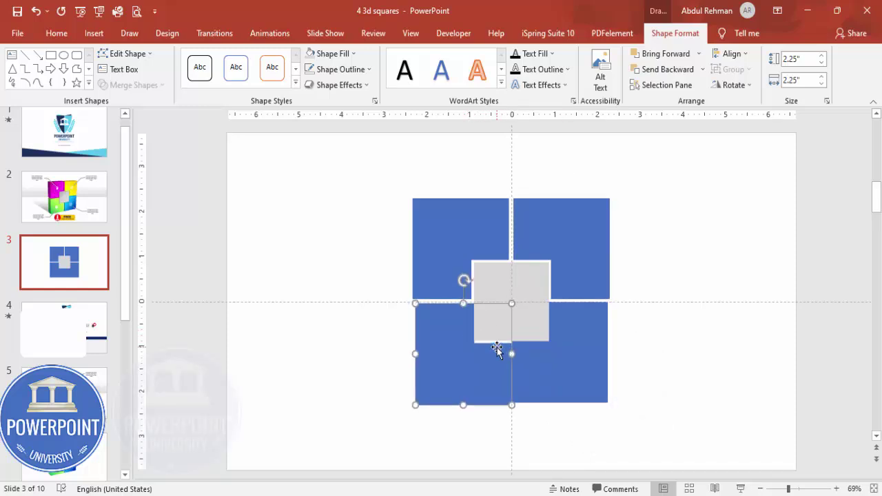
key(ctrl+Left)
key(ctrl+Left)
key(ctrl+Left)
key(ctrl+Left)
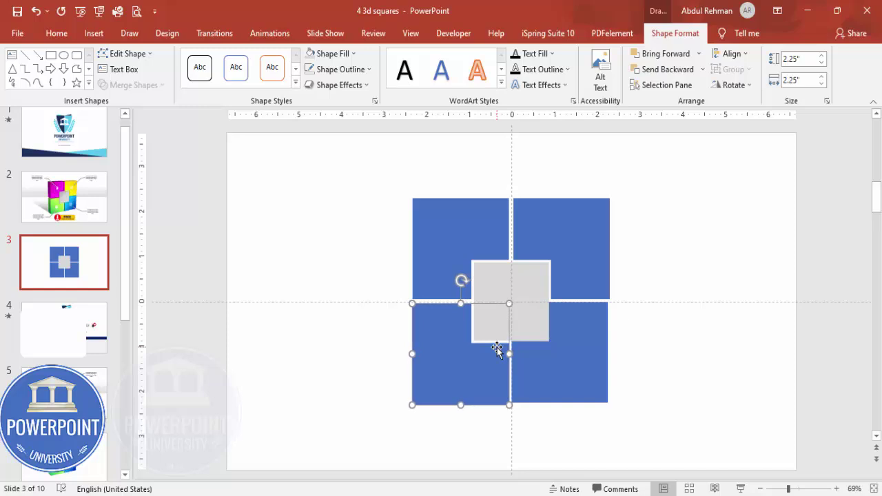
click(598, 368)
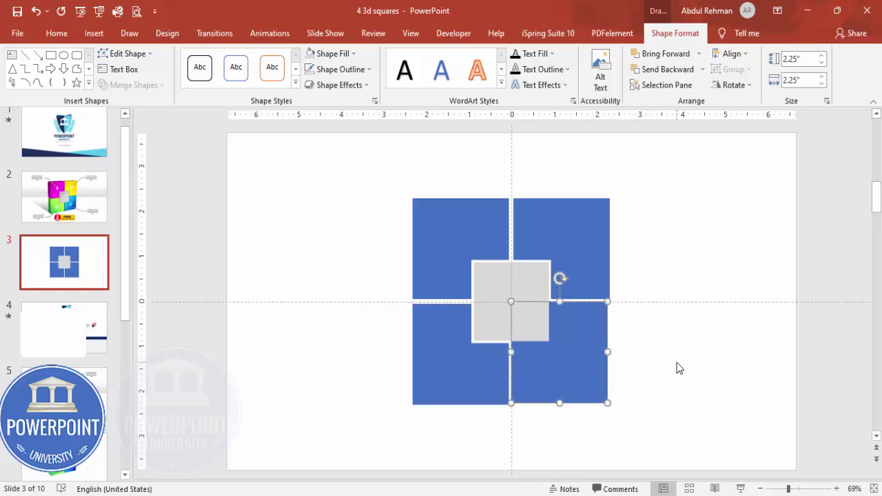
key(ctrl+Right)
key(ctrl+Right)
key(ctrl+Right)
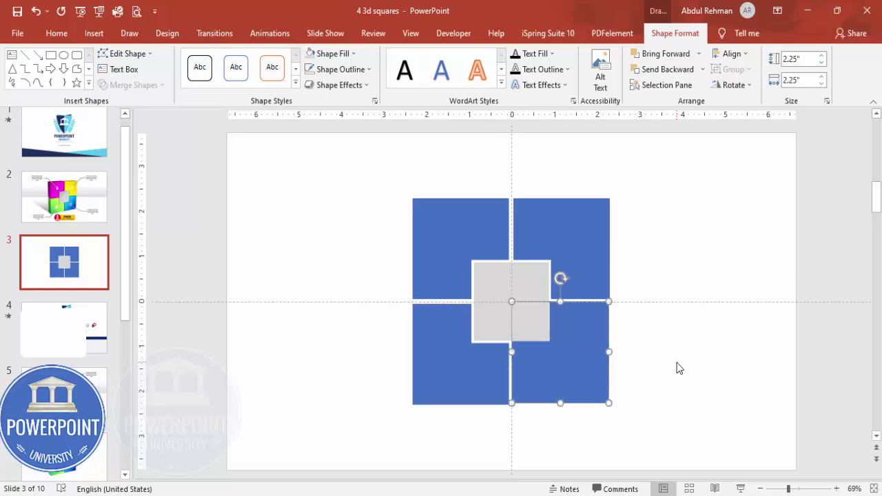
key(ctrl+Down)
key(ctrl+Down)
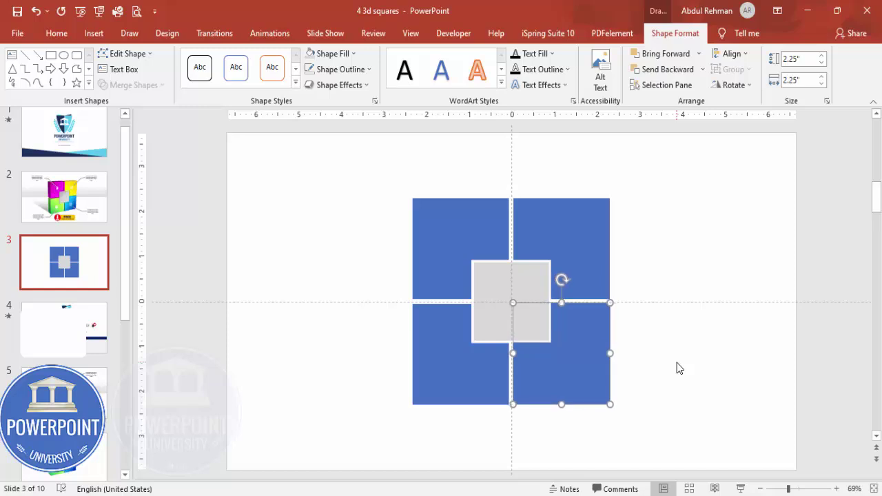
key(ctrl+Down)
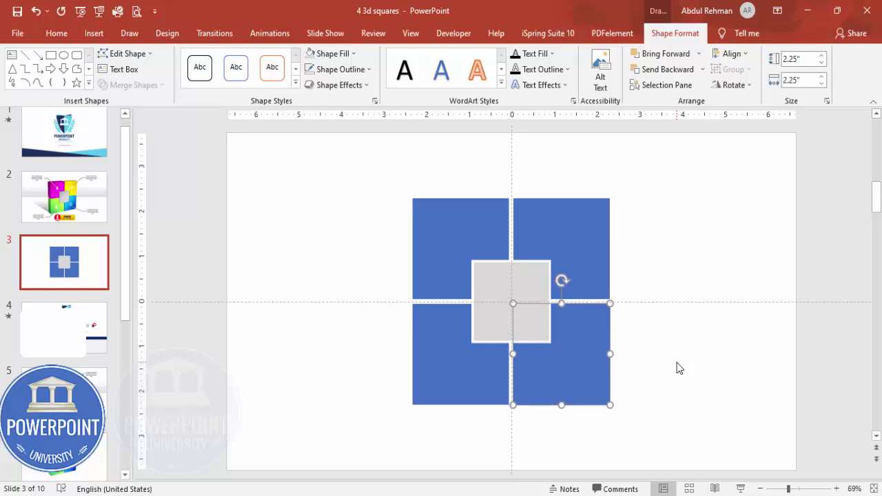
Step: Marquee-select the four blue pieces and grey centre square, group them with Ctrl+G, and reselect the group
click(630, 355)
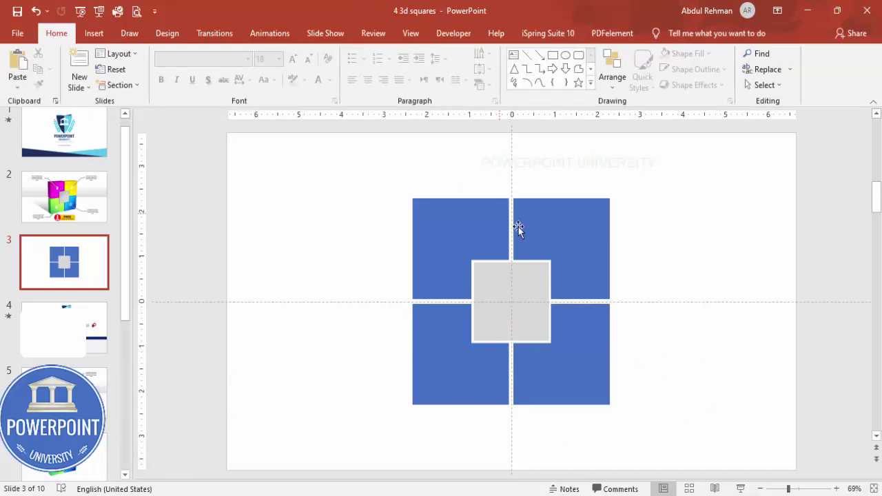
drag(353, 174, 692, 452)
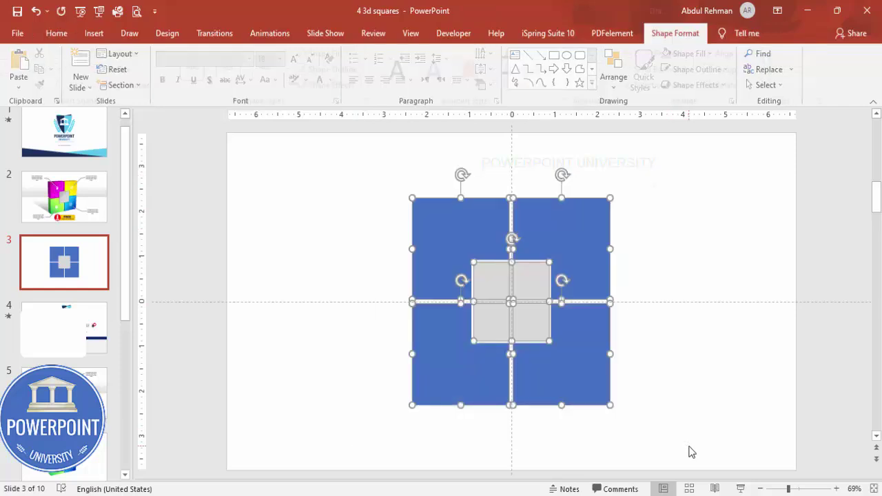
key(ctrl+g)
click(646, 372)
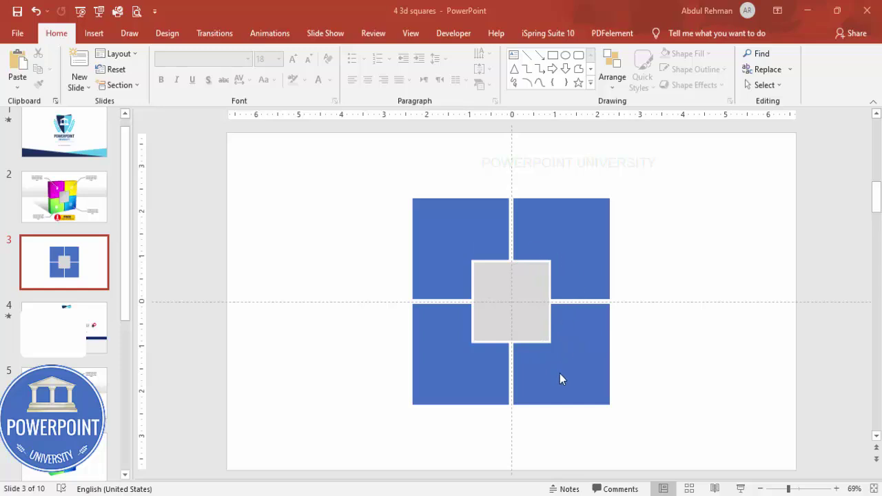
click(571, 228)
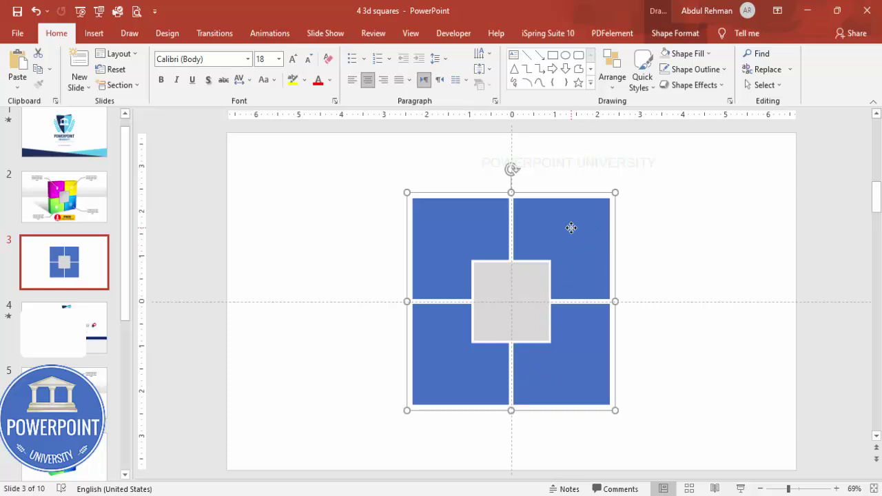
Step: Apply the Perspective: Right 3-D rotation preset to the group in Format Shape
right_click(571, 230)
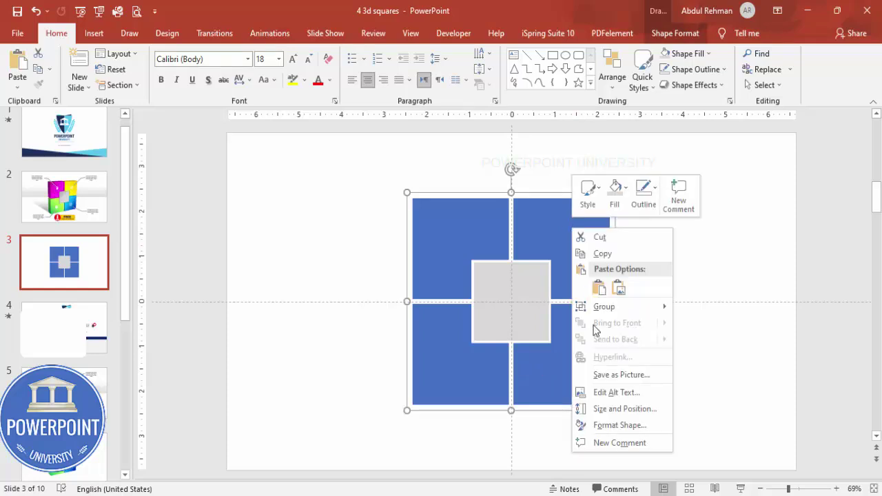
click(642, 427)
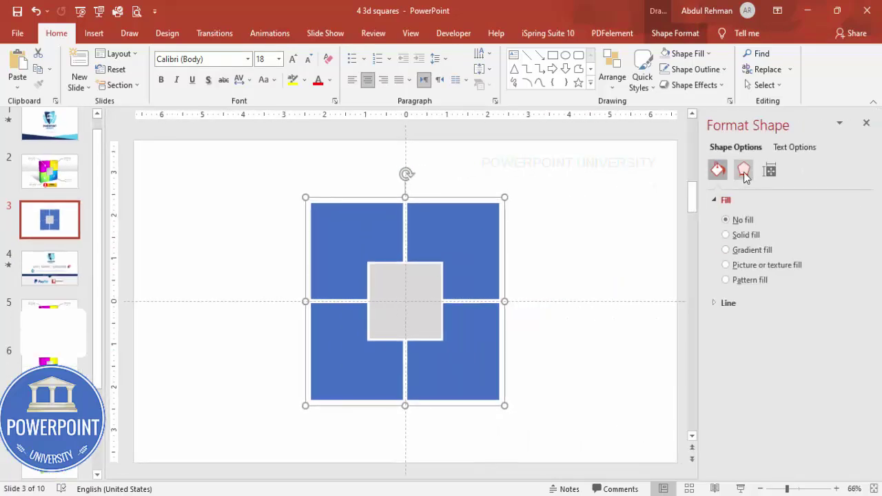
click(743, 172)
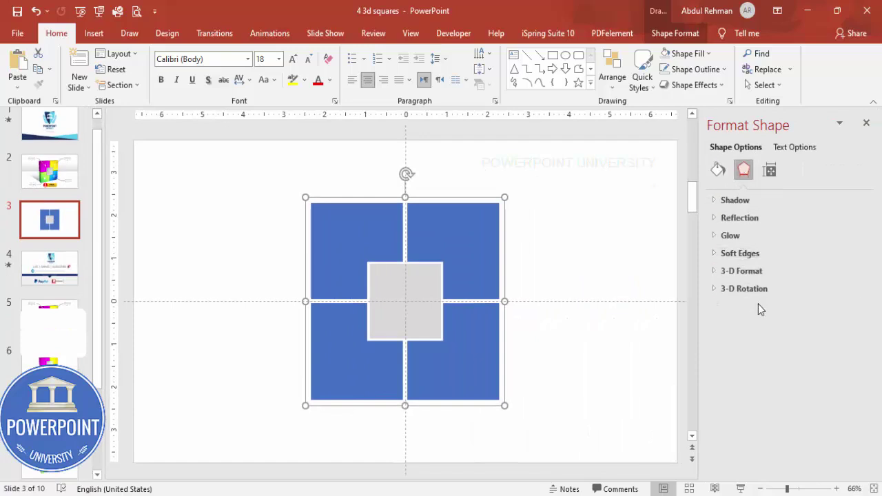
click(712, 290)
click(842, 312)
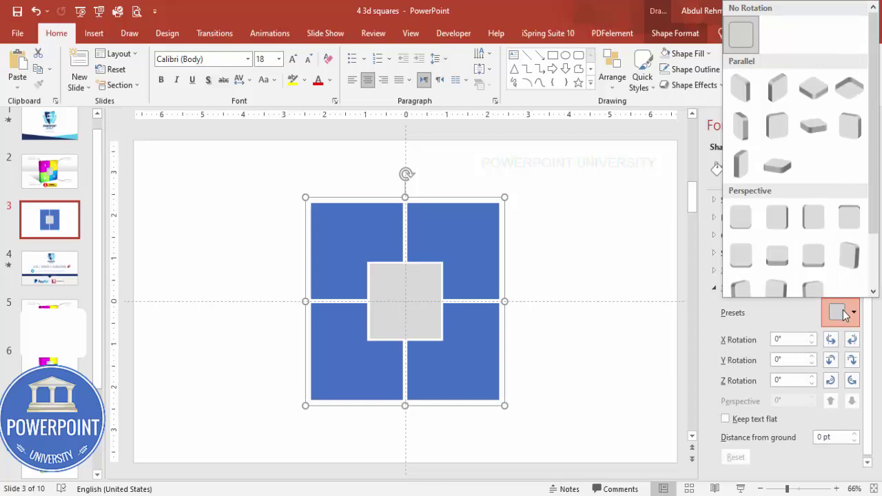
click(816, 220)
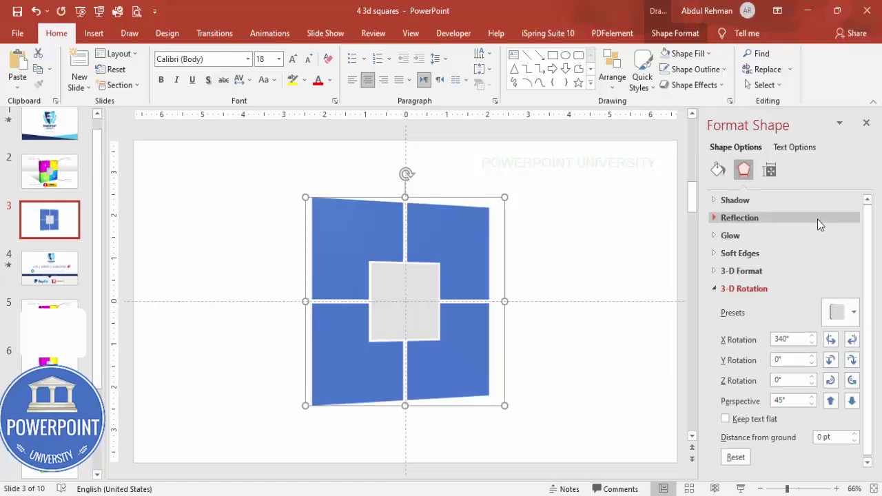
Step: Raise the group's 3-D depth to 52.5 pt
click(756, 271)
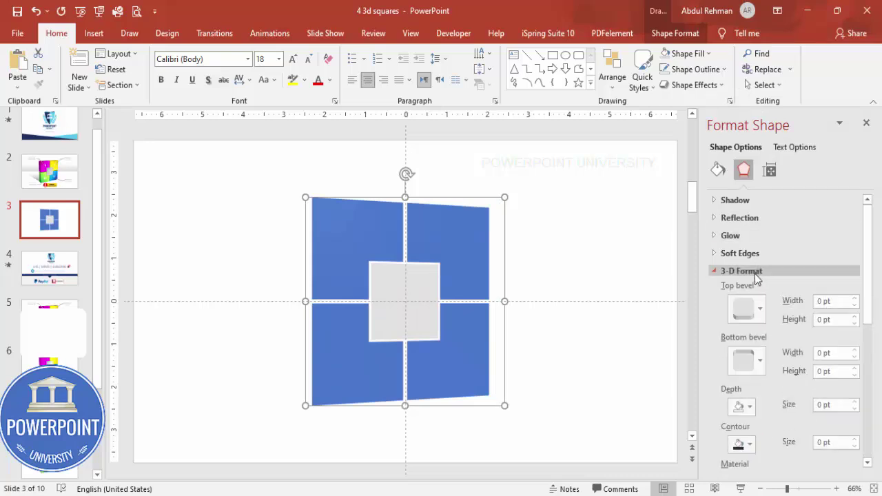
click(854, 402)
click(854, 404)
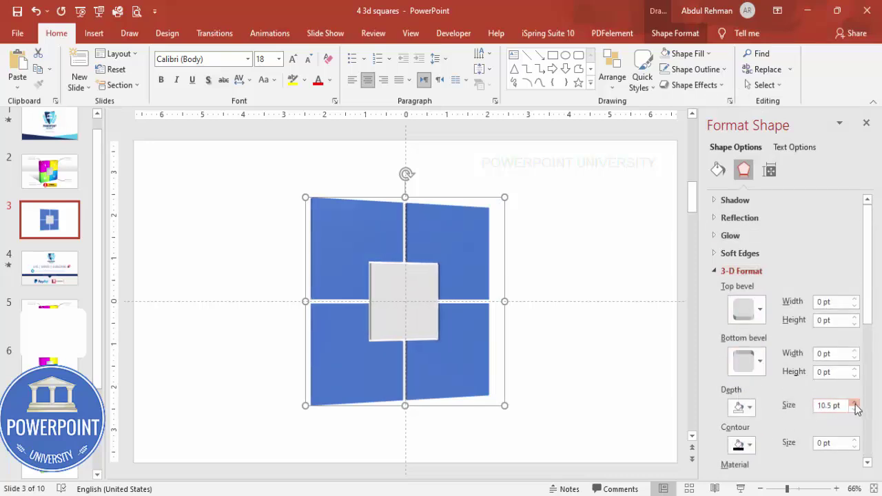
click(854, 403)
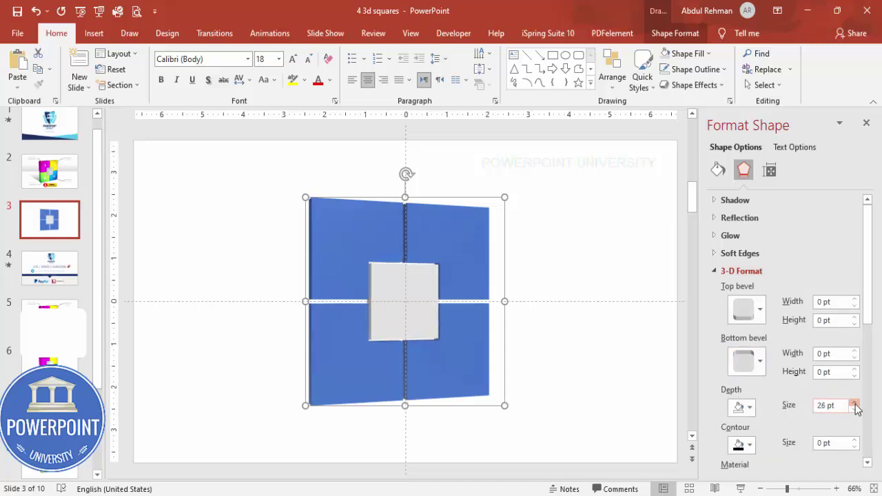
click(855, 404)
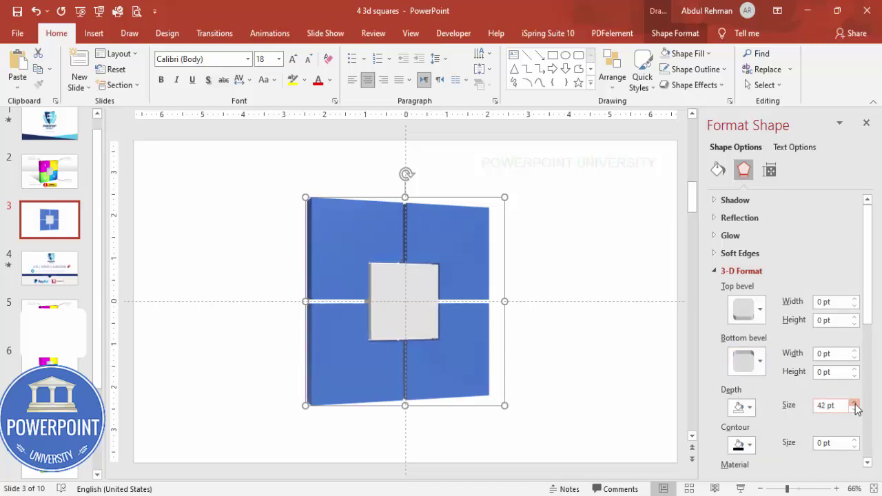
click(854, 404)
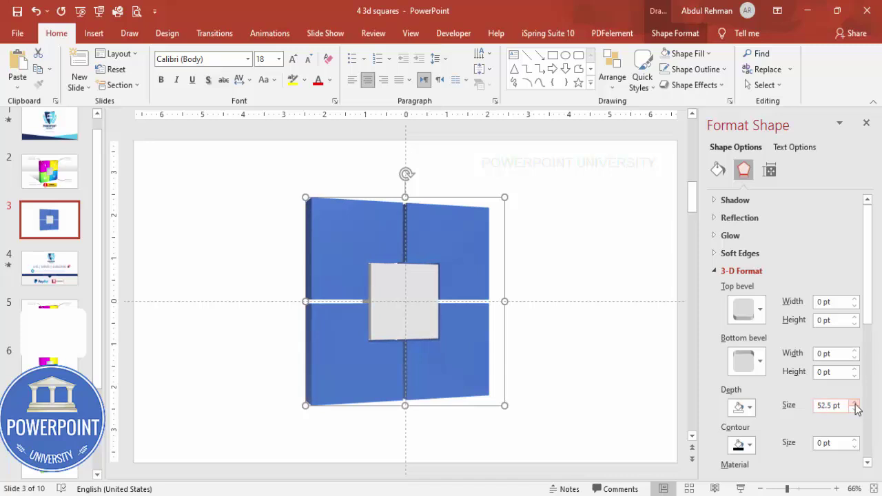
drag(872, 303, 870, 425)
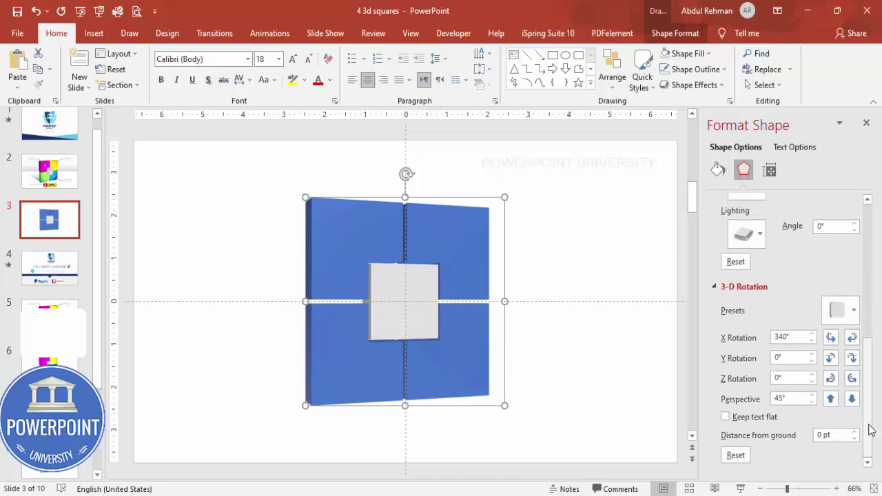
Step: Set the group's 3-D rotation to X 325° and Y 15°, then select the top-left block's fill settings
click(852, 337)
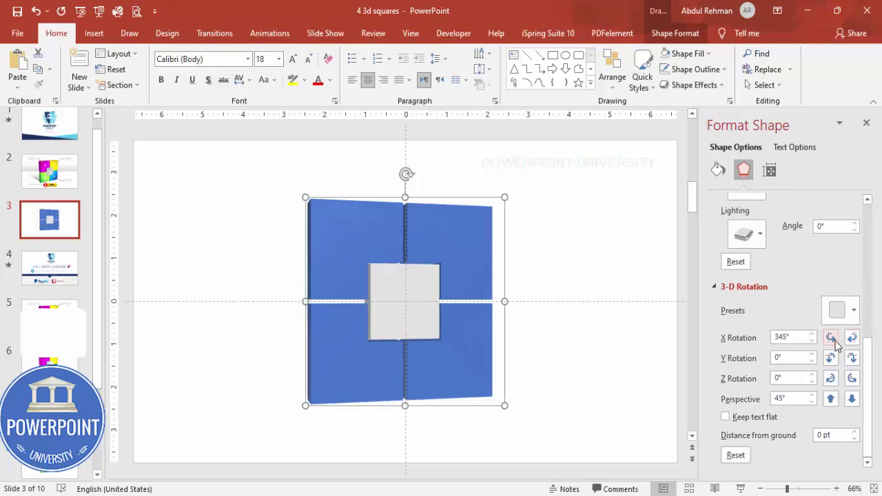
click(830, 338)
click(832, 339)
click(832, 339)
click(831, 339)
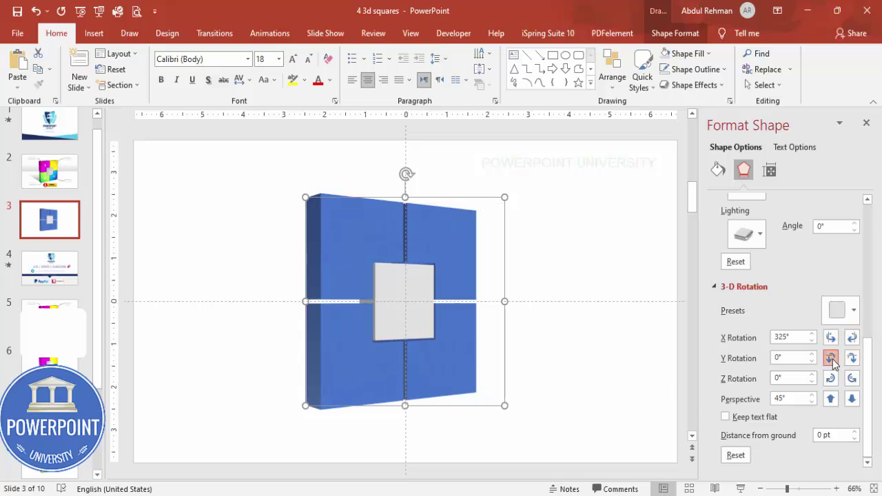
click(830, 358)
click(831, 358)
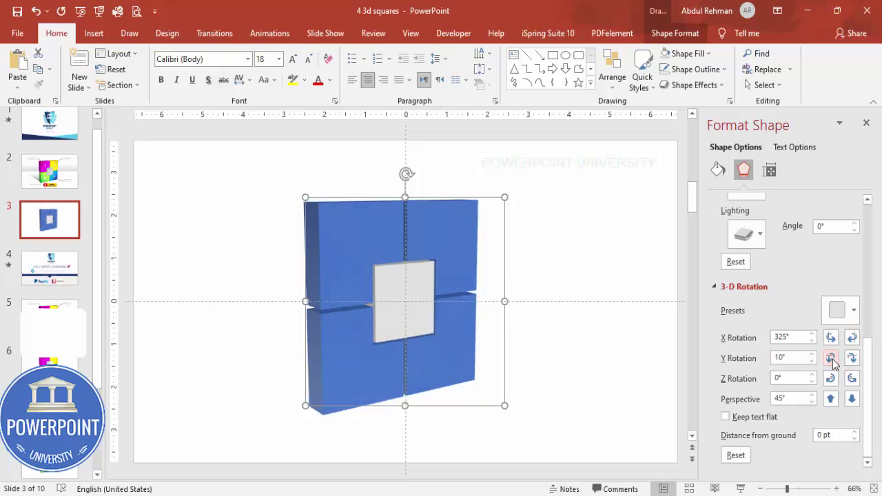
click(831, 358)
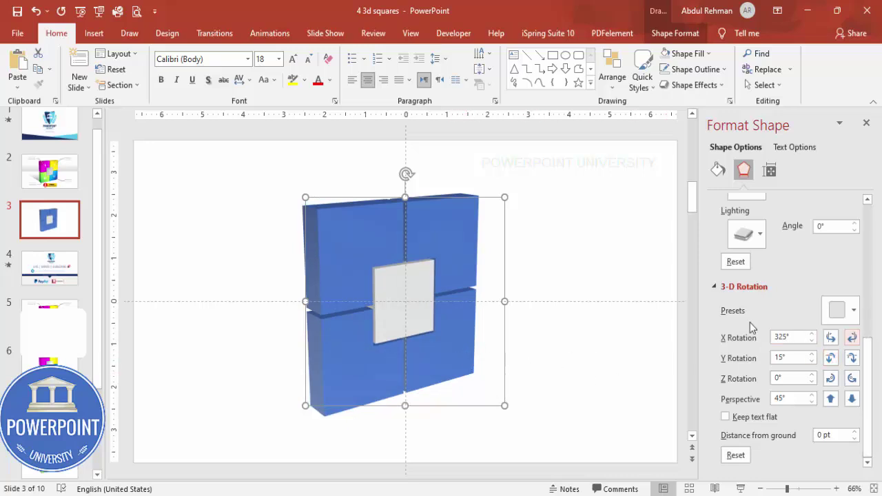
click(342, 235)
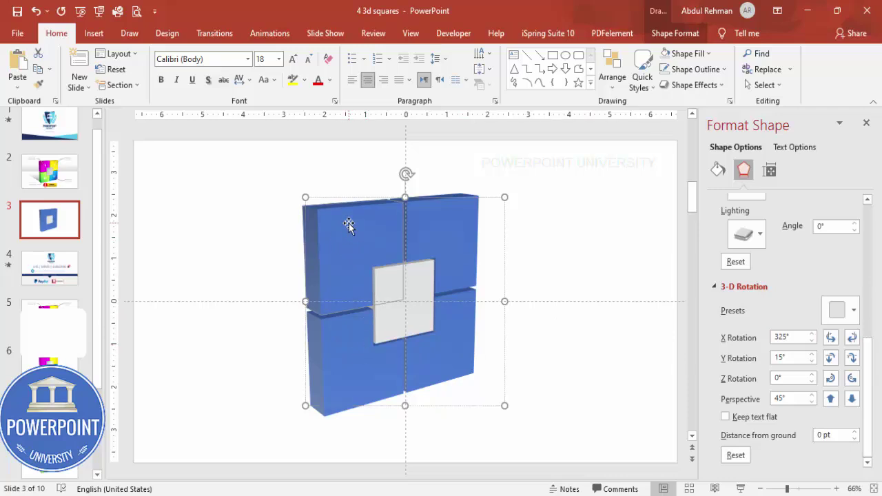
click(717, 169)
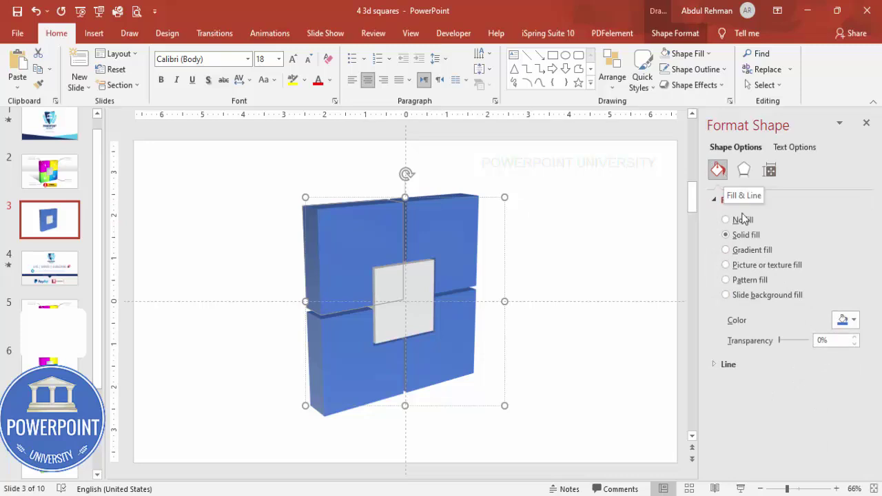
Step: Give the top-left block a gradient fill with an orange stop
click(760, 250)
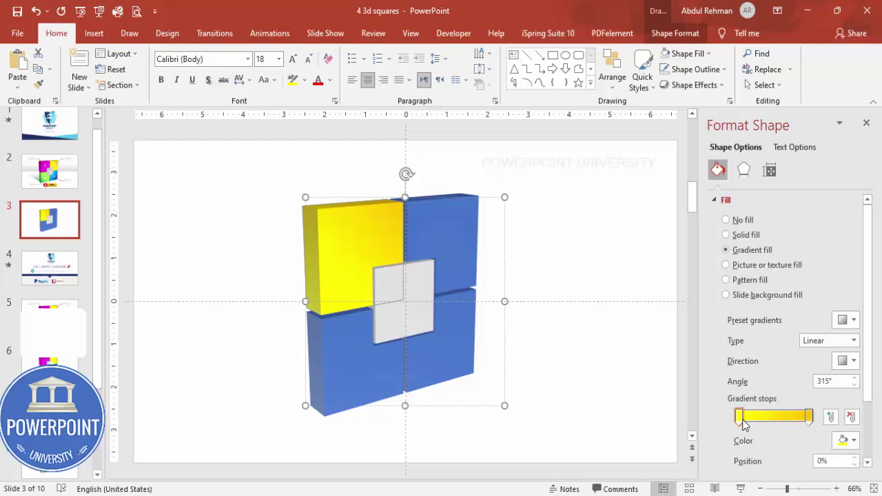
click(845, 440)
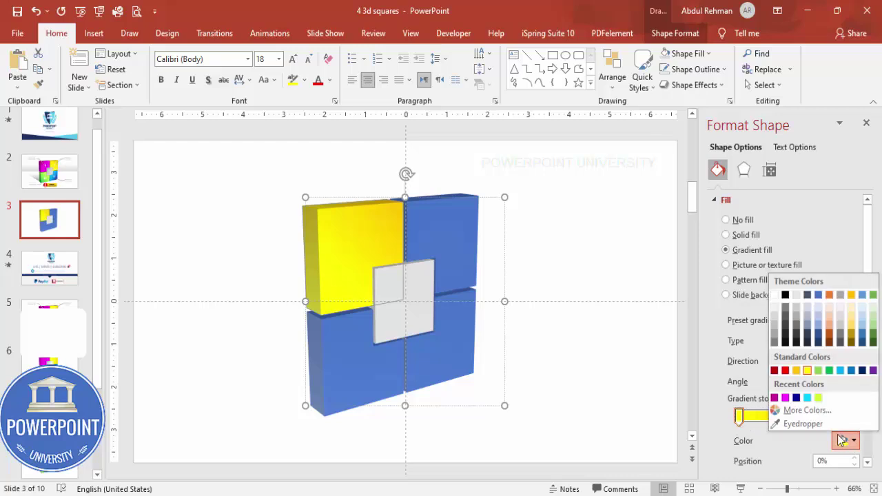
click(807, 411)
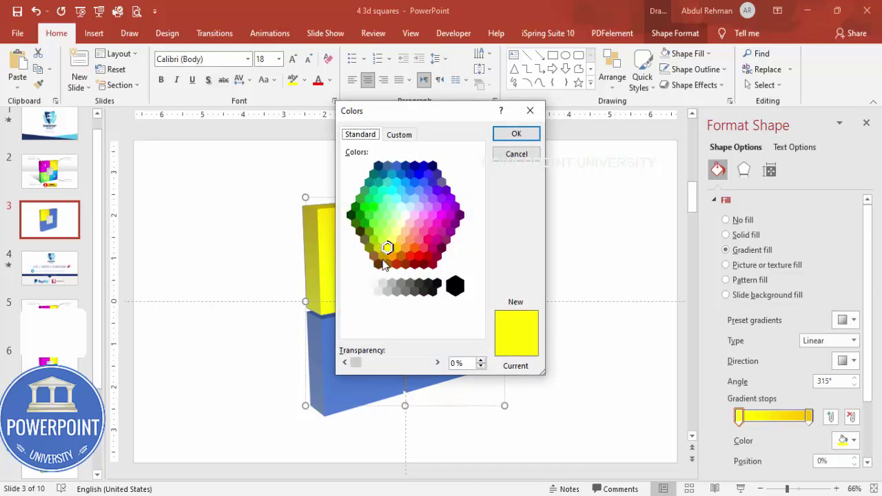
click(414, 248)
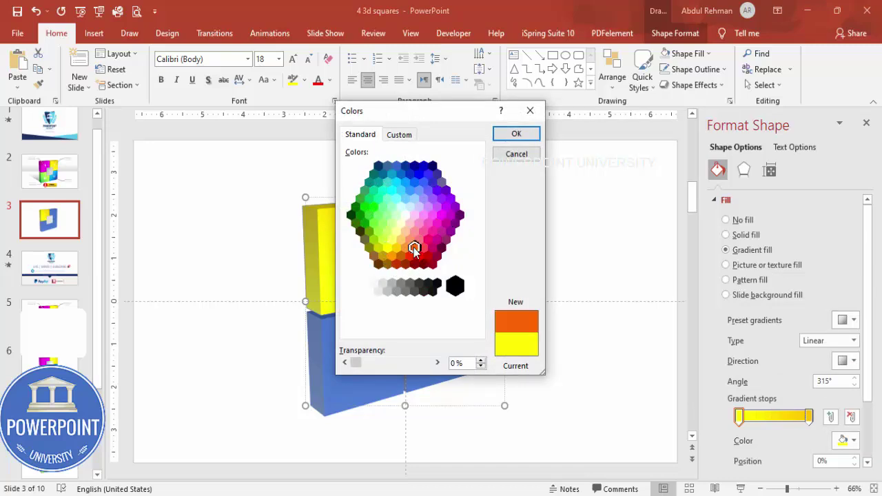
click(531, 138)
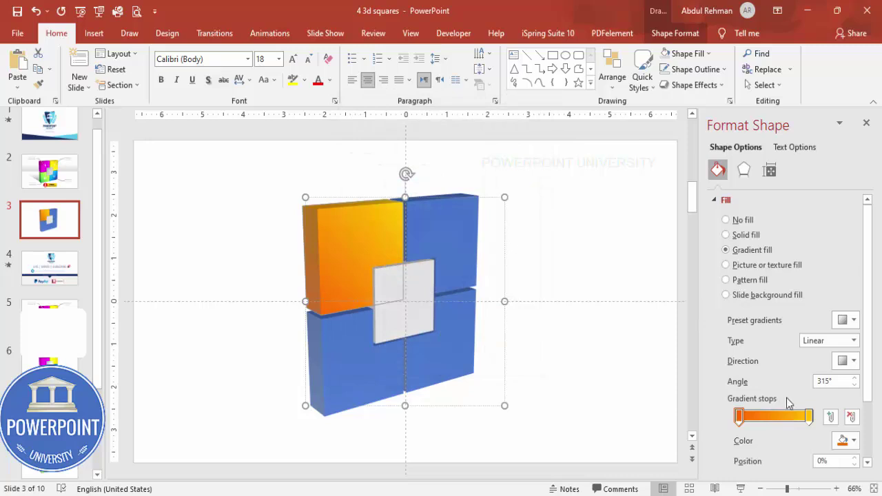
Step: Set the right gradient stop to red and angle the gradient bottom right to top left
click(809, 416)
click(846, 441)
click(800, 407)
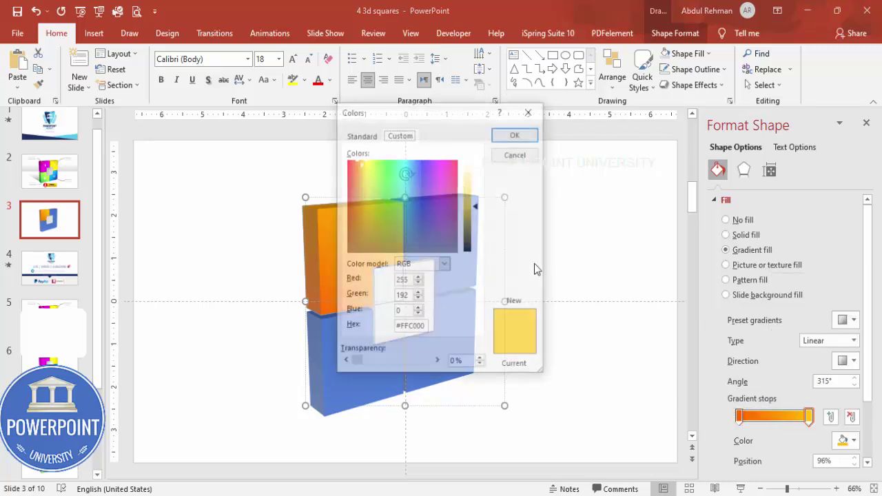
click(361, 135)
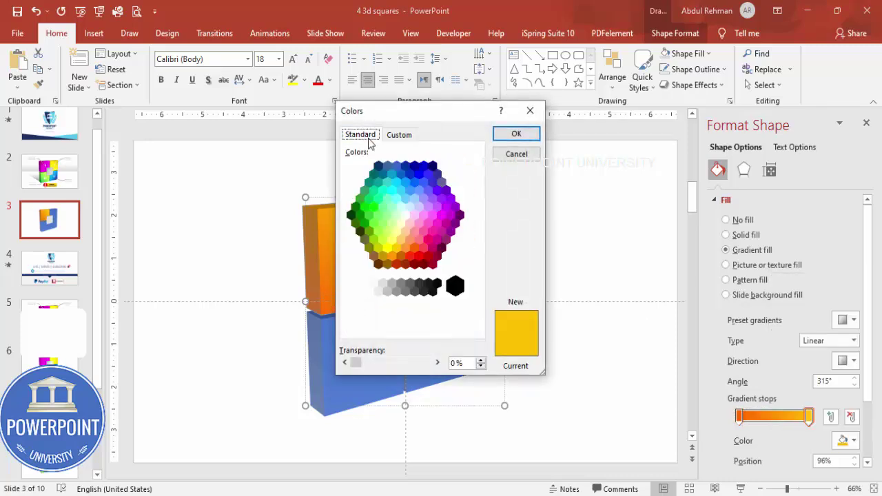
click(419, 257)
click(530, 134)
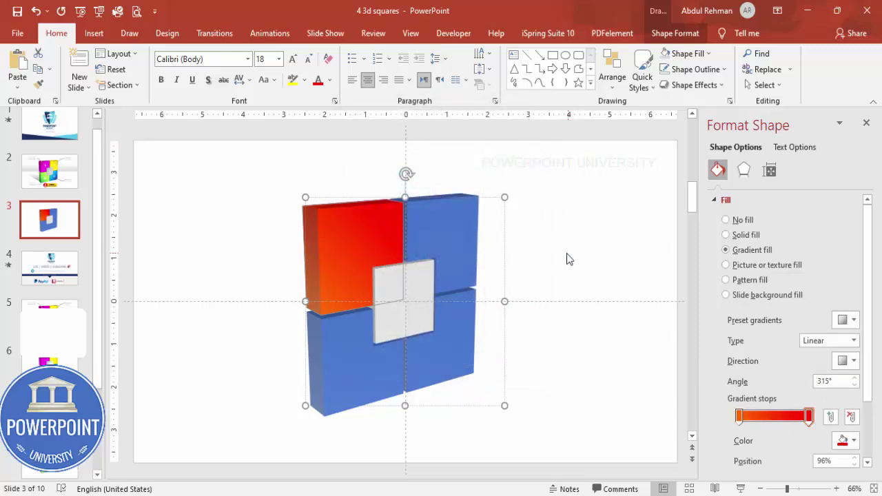
click(846, 361)
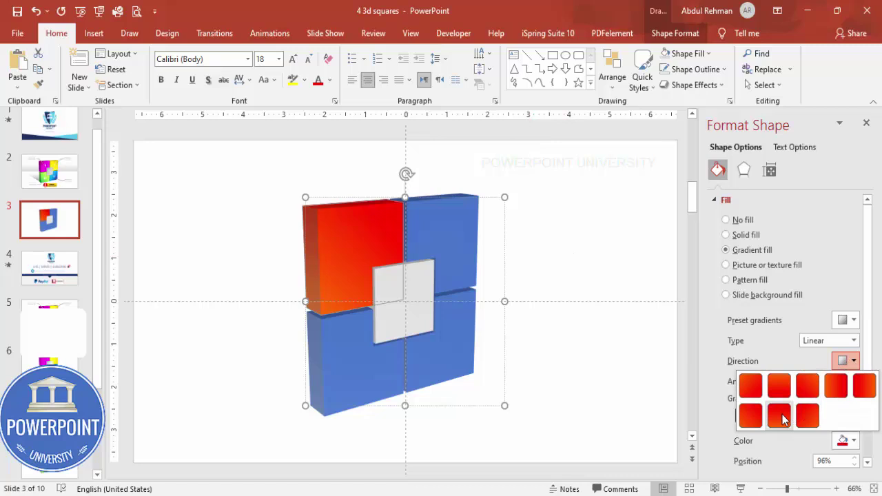
click(806, 417)
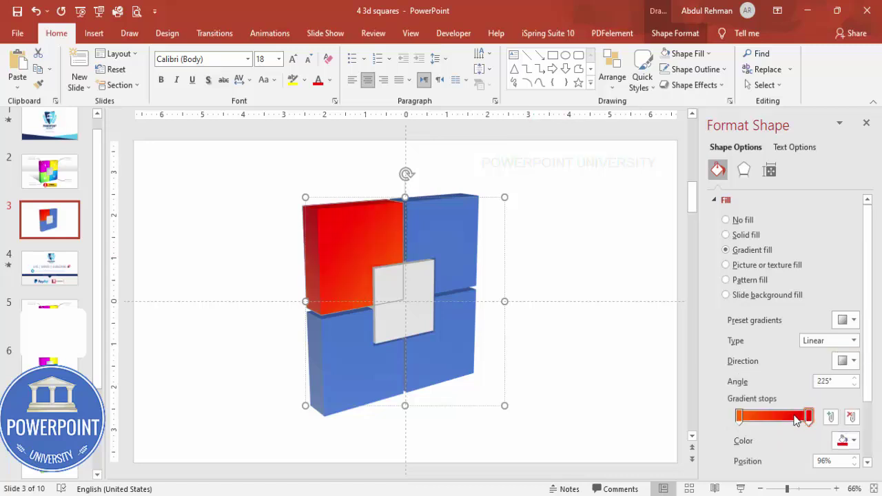
click(745, 235)
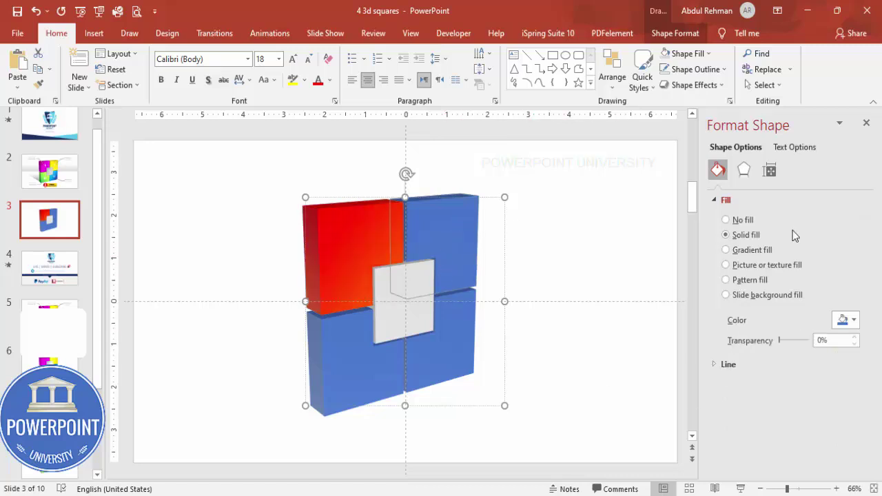
Step: Apply a gradient fill to the top-right block and set its right stop to magenta
click(758, 252)
click(809, 417)
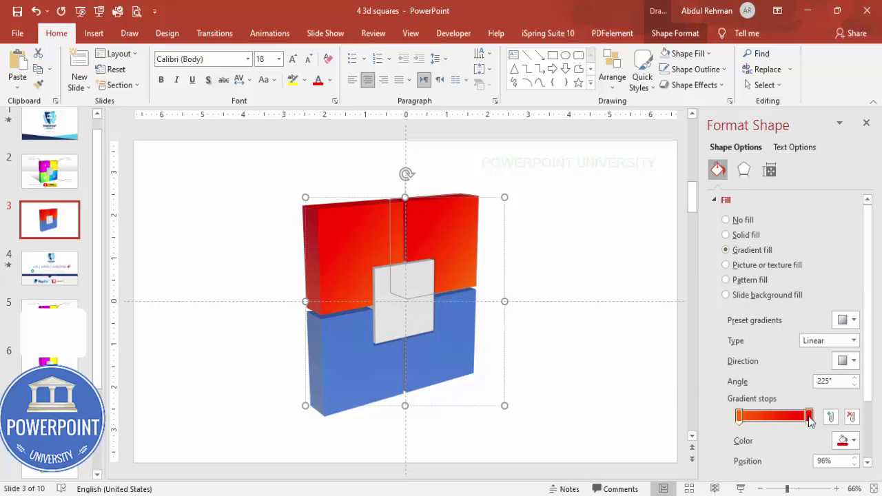
click(846, 441)
click(775, 405)
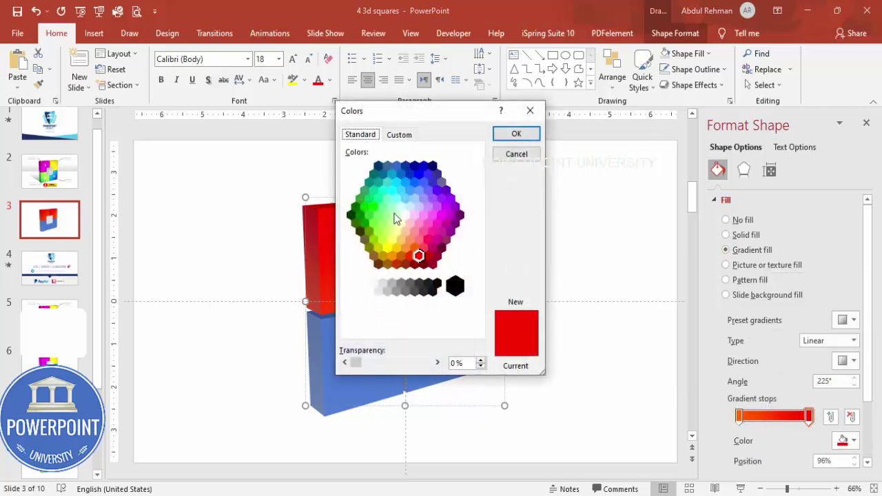
click(444, 219)
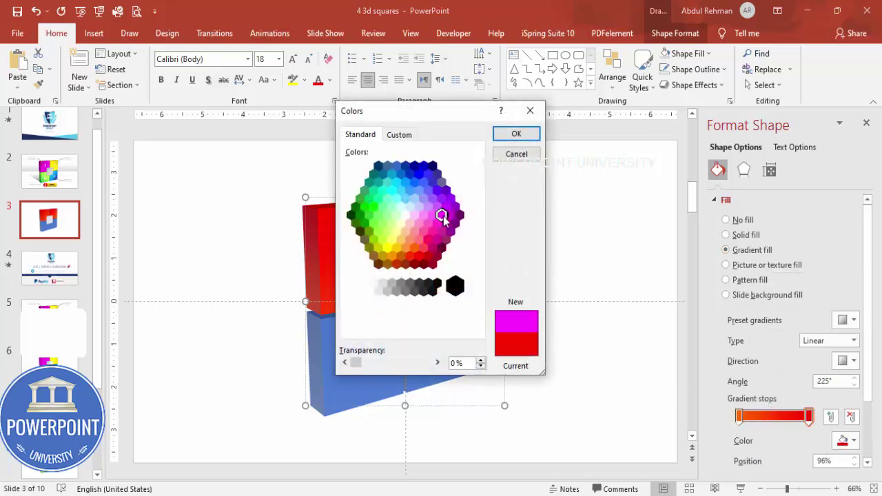
click(516, 134)
Step: Set the left gradient stop to dark blue
click(739, 417)
click(847, 441)
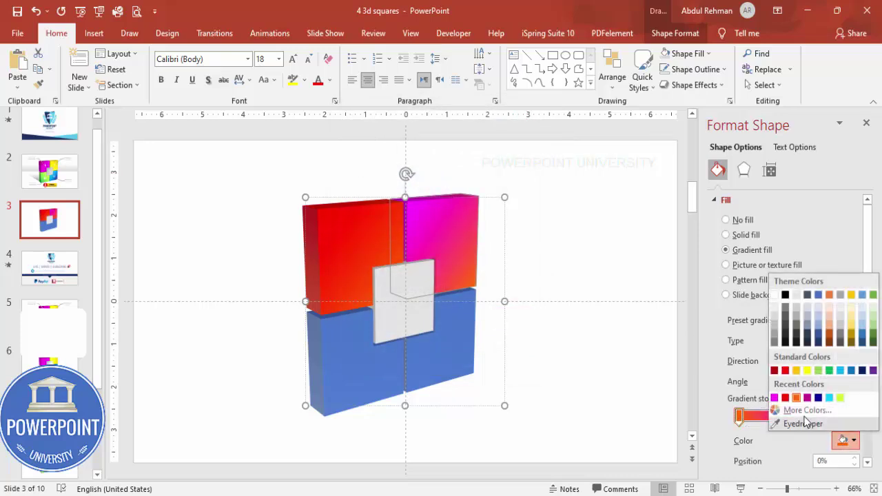
click(801, 411)
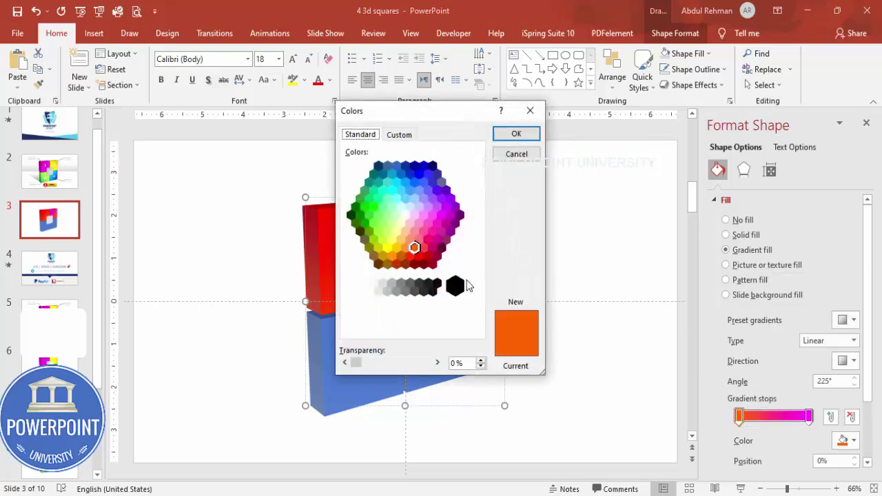
click(415, 172)
click(515, 135)
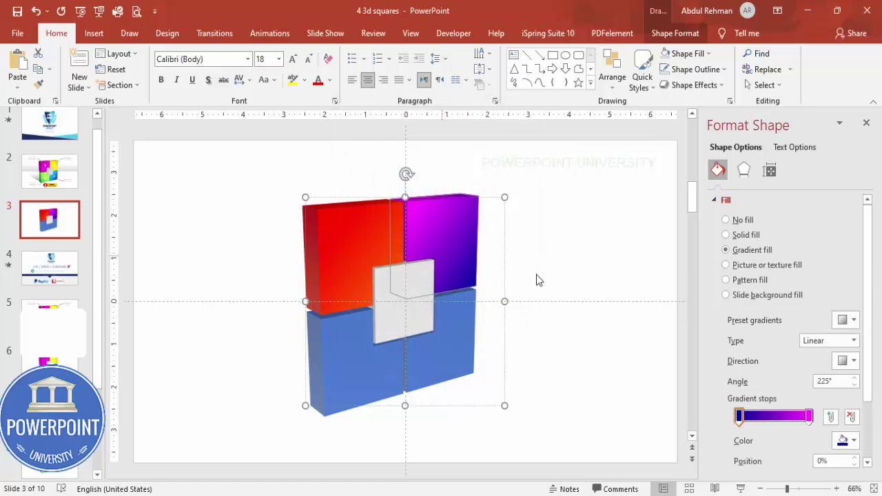
Step: Angle the gradient at 135° and move the magenta stop inward to about 78%
click(841, 361)
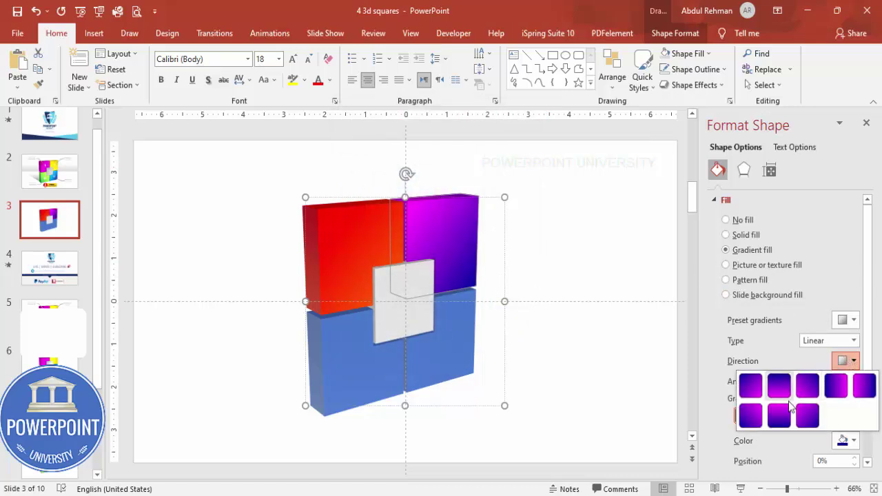
click(803, 394)
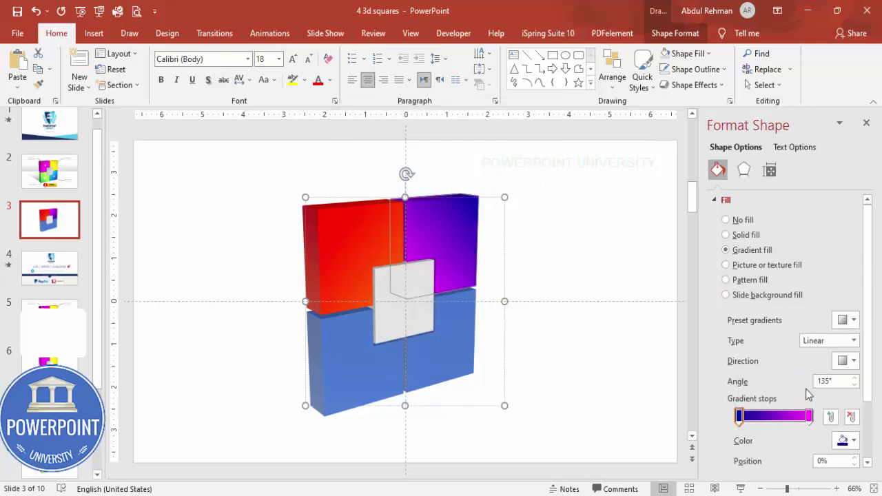
mouse_move(807, 415)
mouse_down()
mouse_move(787, 415)
mouse_move(795, 415)
mouse_up()
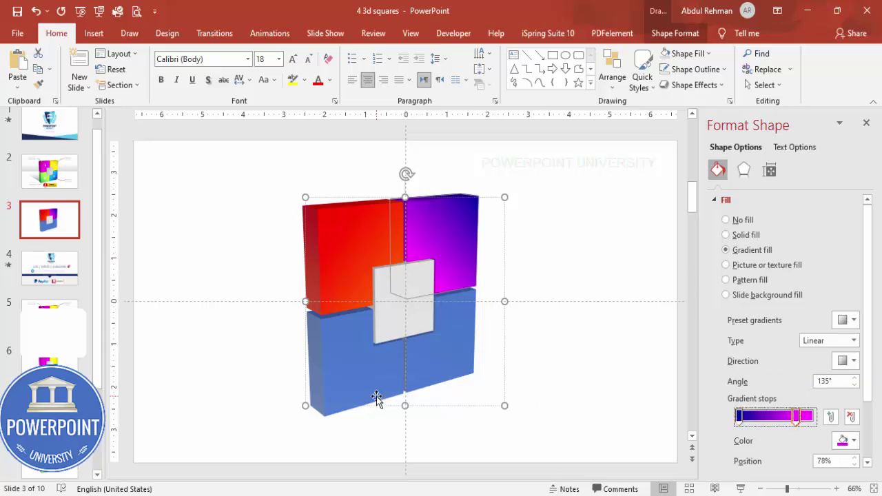
Step: Give the bottom-left block a gradient fill with a cyan first stop
click(346, 367)
click(754, 253)
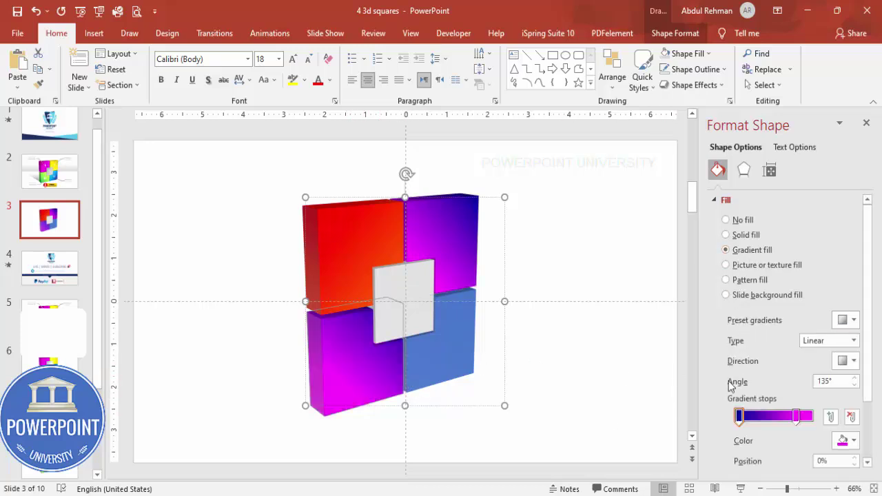
click(738, 415)
click(845, 440)
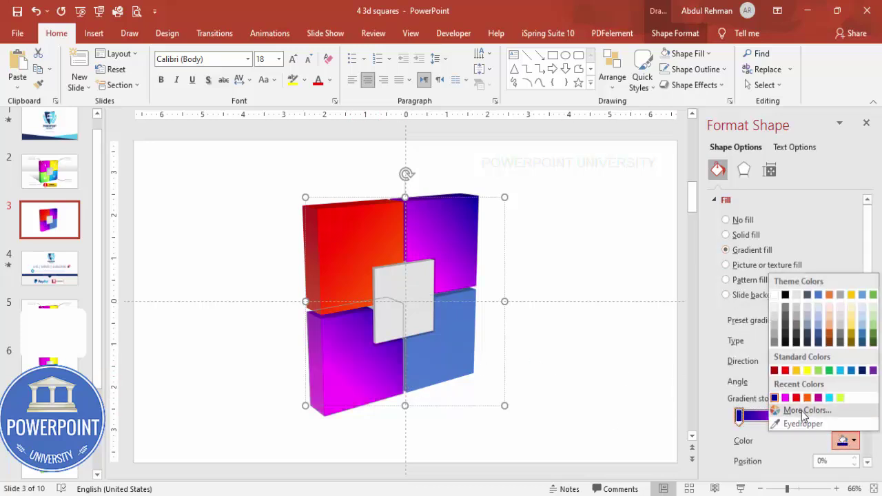
click(803, 411)
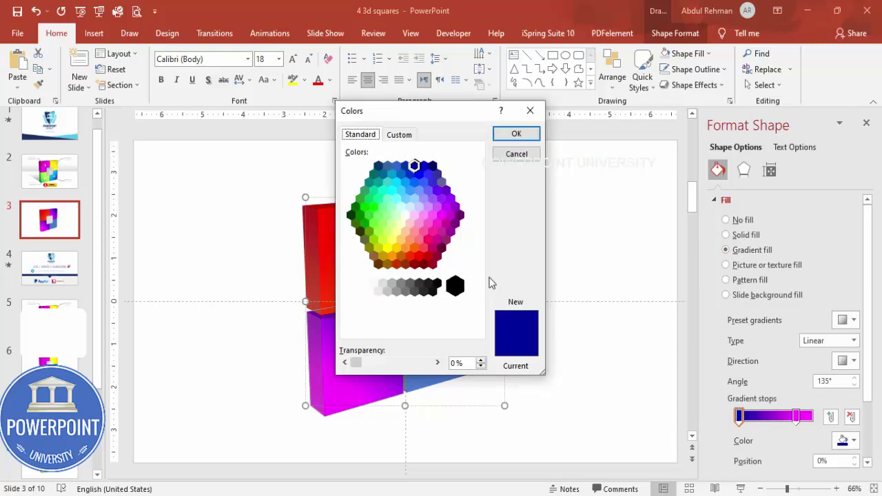
click(396, 182)
click(516, 133)
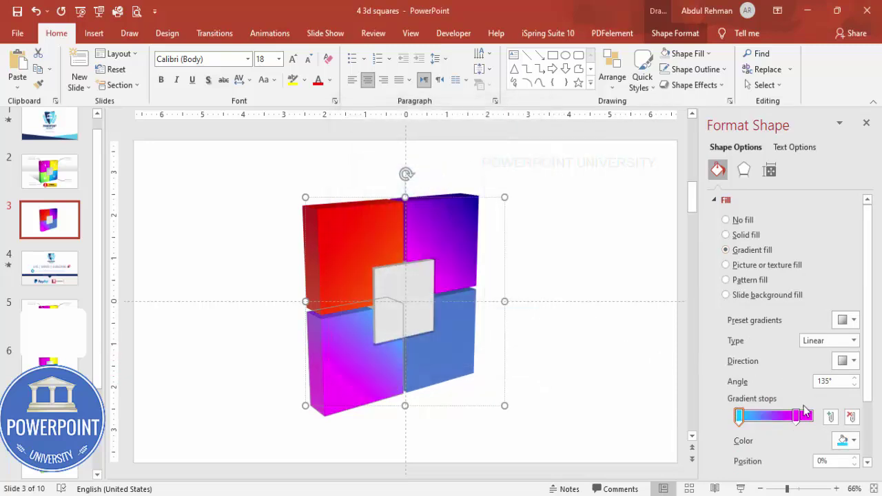
Step: Set the block's second gradient stop to dark teal
click(796, 416)
click(845, 440)
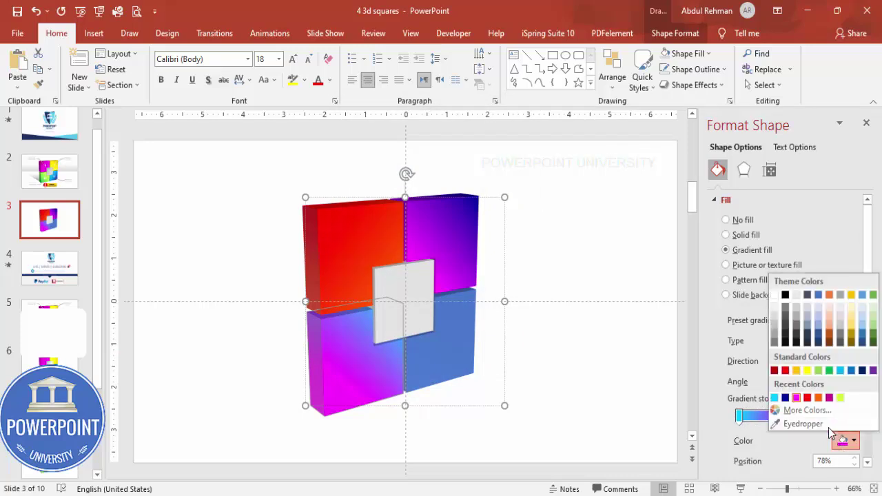
click(803, 411)
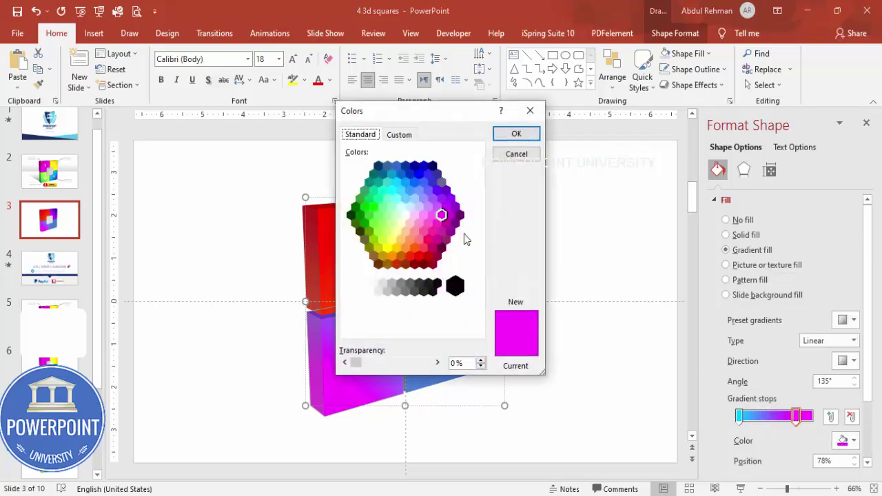
click(374, 174)
click(515, 137)
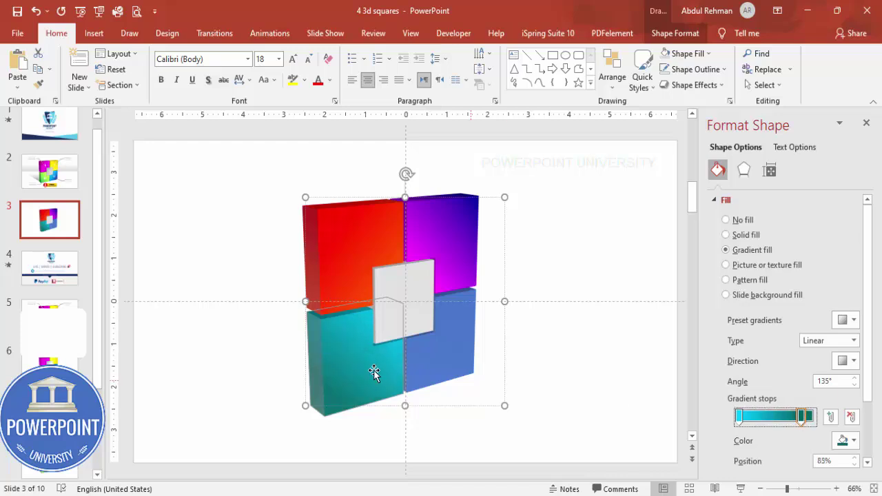
click(448, 354)
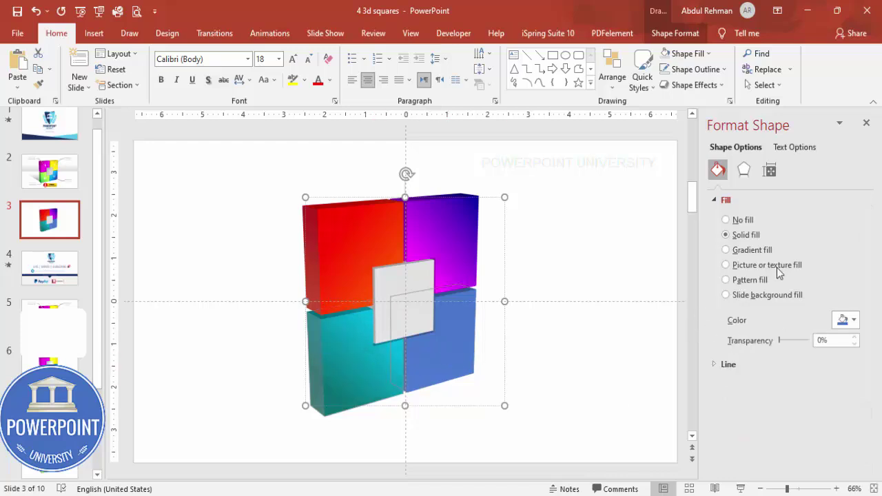
Step: Give the bottom-right block a gradient fill with a deep yellow left stop
click(761, 251)
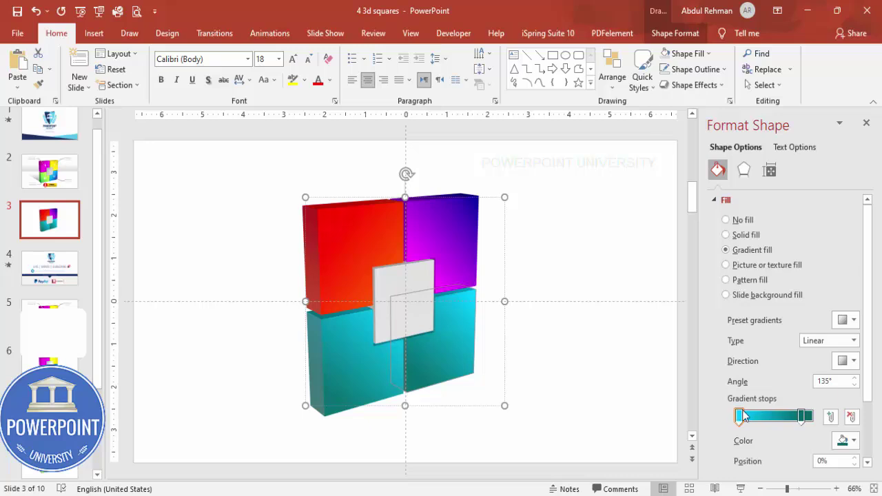
click(846, 440)
click(792, 361)
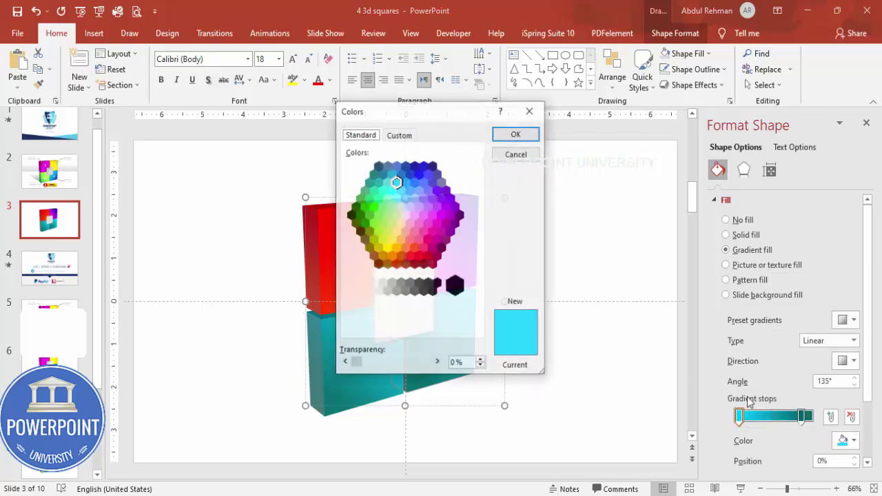
click(391, 240)
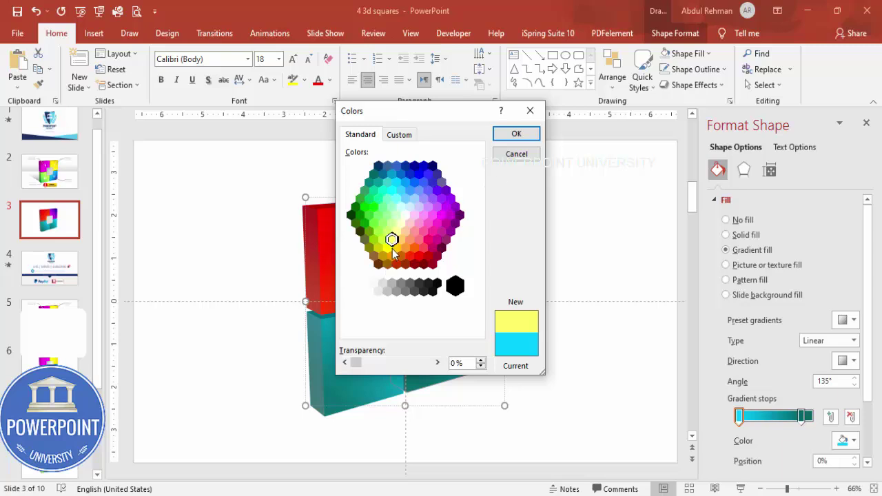
click(387, 249)
click(537, 135)
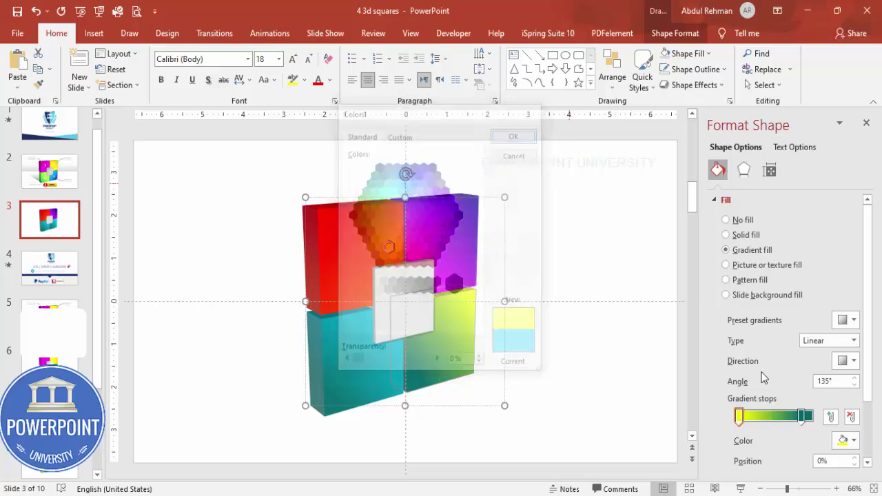
Step: Set the right gradient stop to bright green
click(802, 416)
click(846, 440)
click(806, 410)
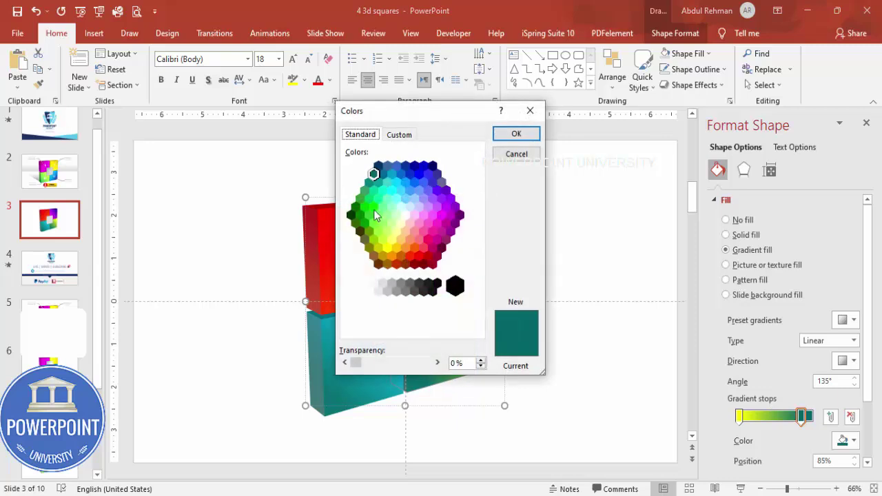
click(369, 215)
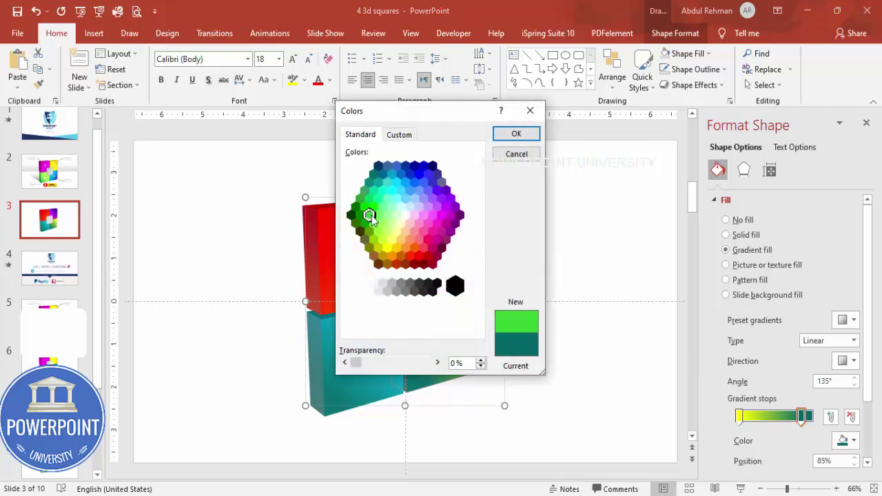
click(516, 133)
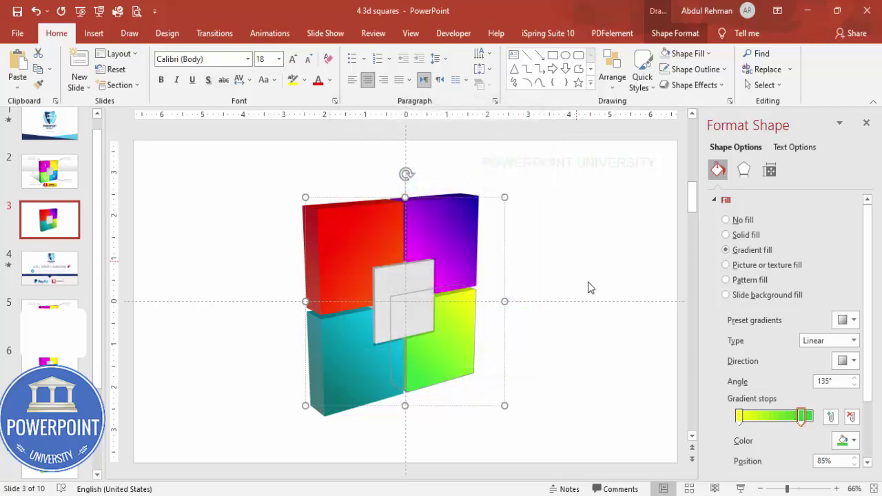
Step: Set the gradient direction to Linear Diagonal - Bottom Right to Top Left (225°)
click(846, 360)
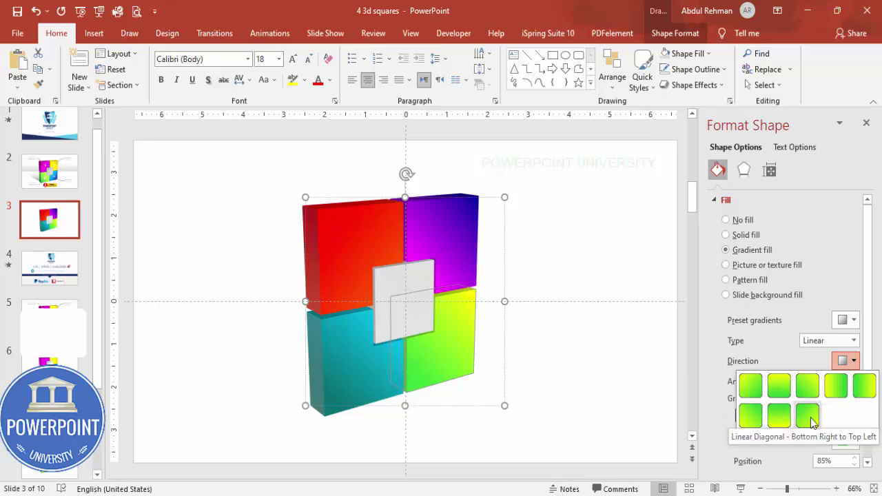
click(810, 419)
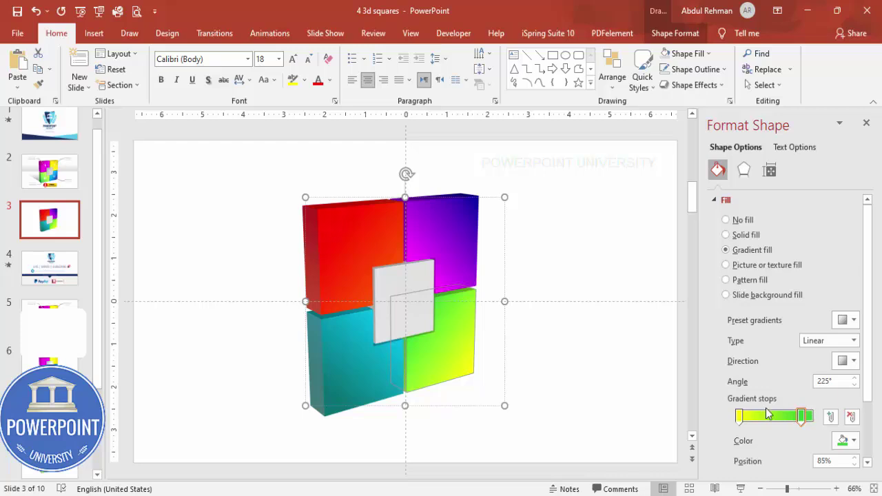
click(421, 280)
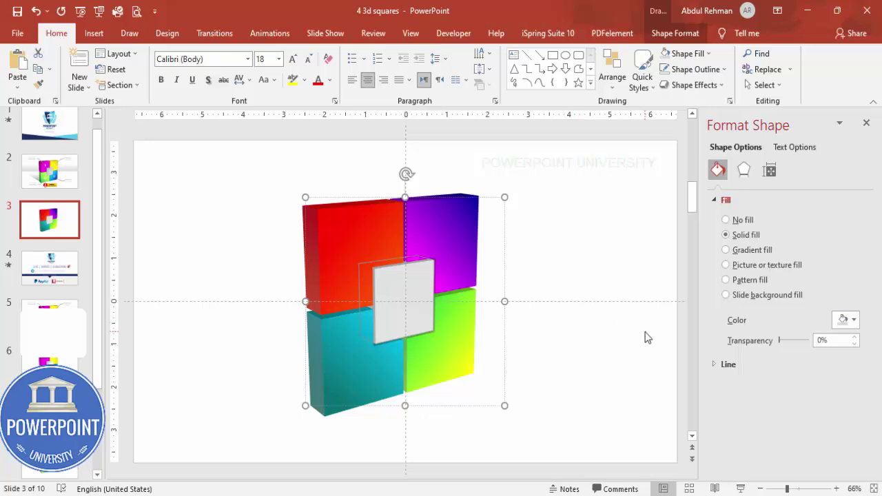
Step: Apply the first Standard 3-D material, Matte, to the grouped block diagram
click(554, 271)
click(450, 219)
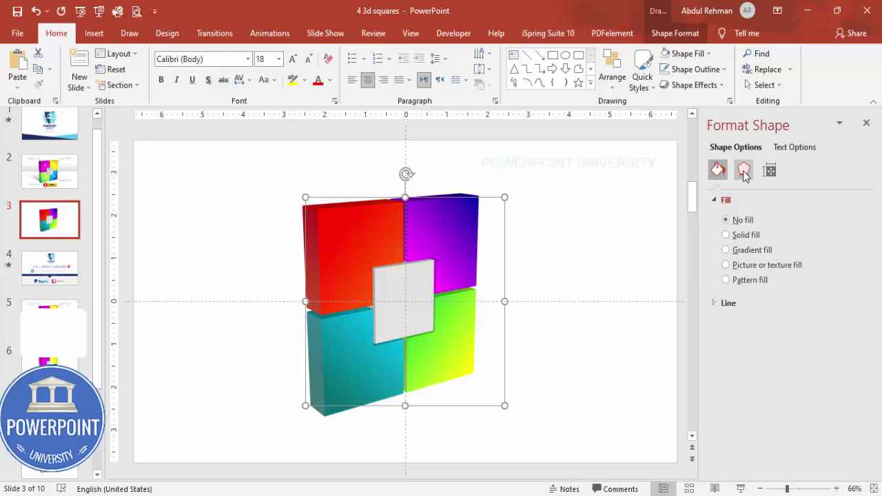
click(744, 173)
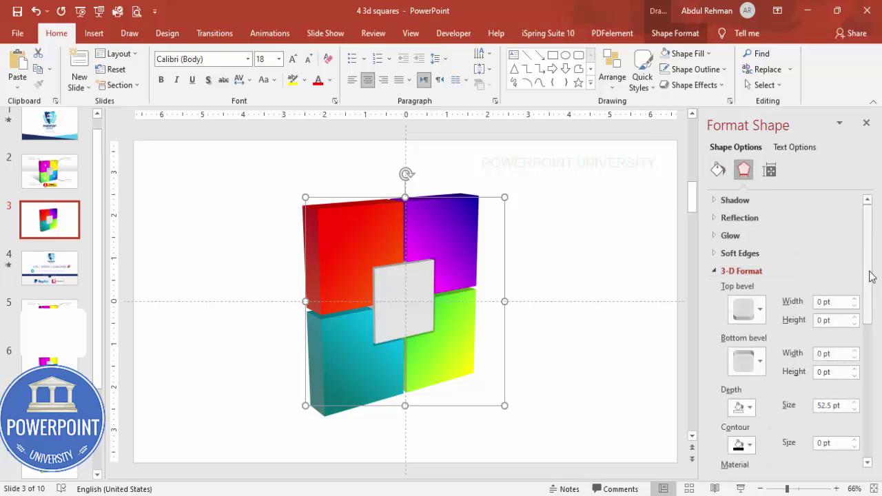
drag(869, 275, 869, 355)
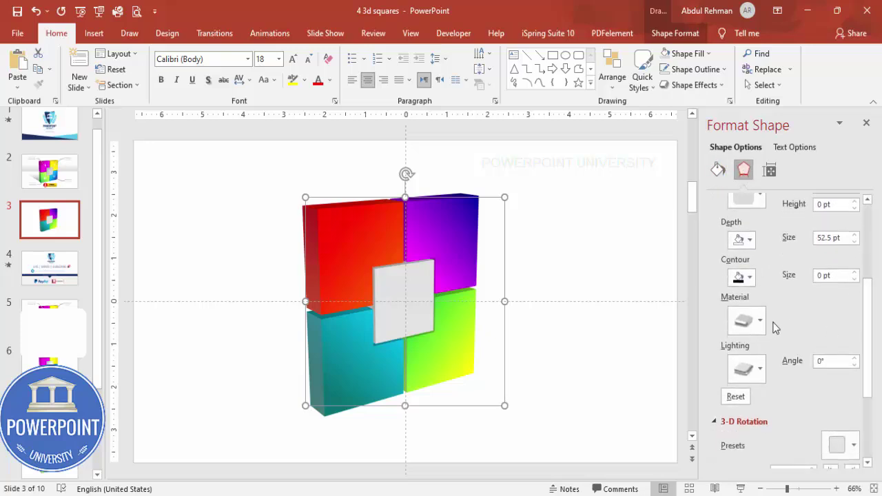
click(744, 321)
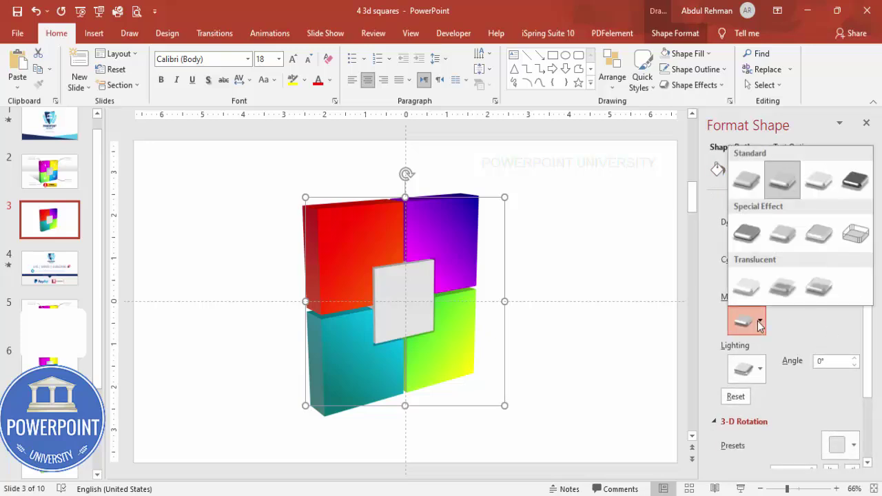
click(748, 181)
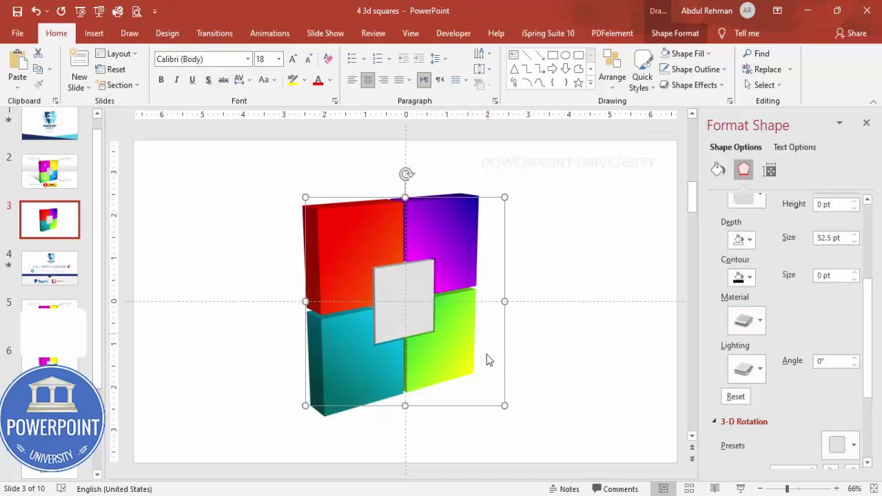
click(566, 251)
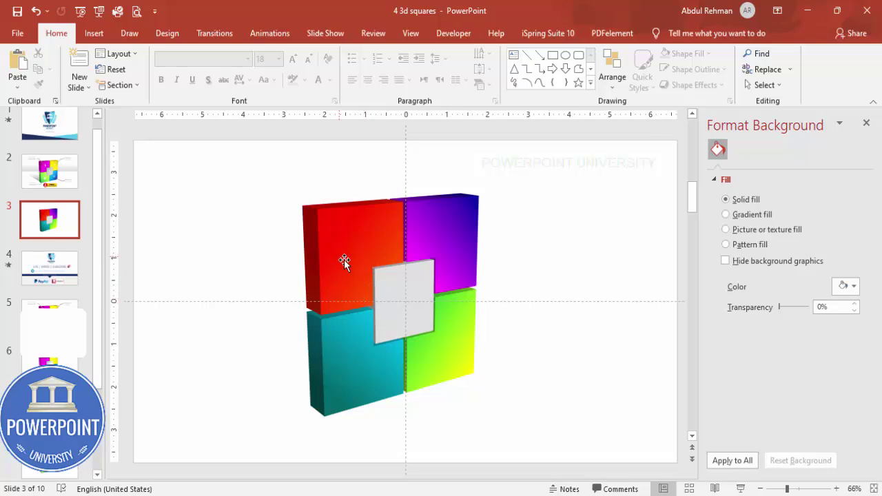
Step: Insert the target, pie-chart, presentation-chart, head-with-gears and lightbulb icons from the Icons library
click(100, 40)
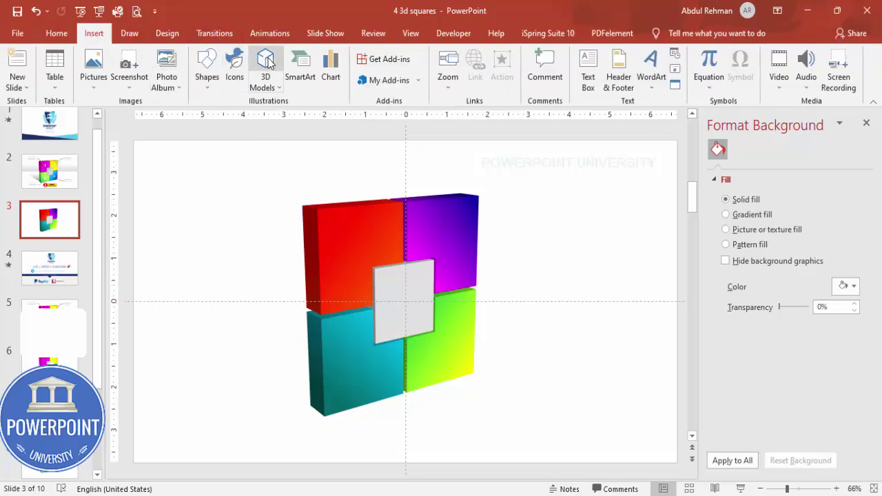
click(234, 66)
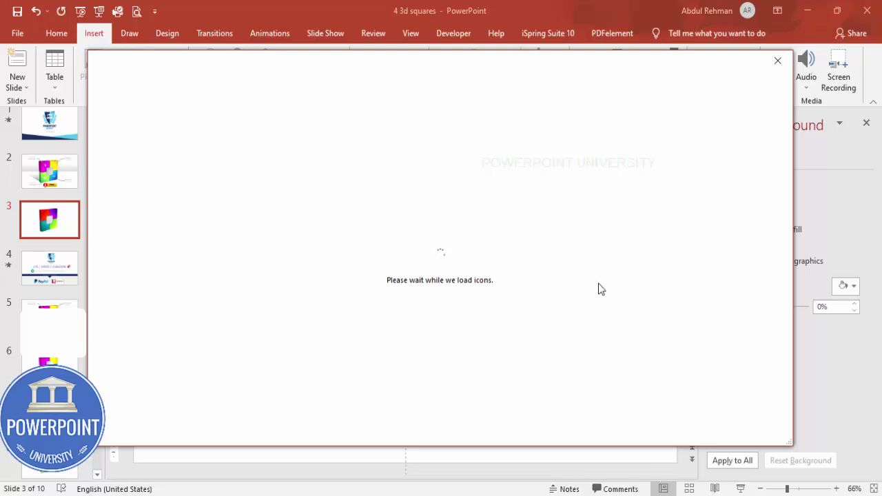
click(707, 362)
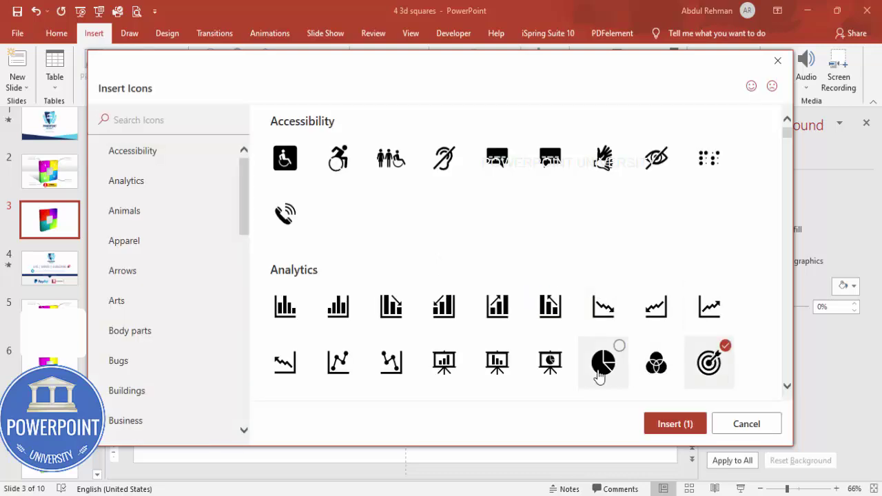
click(599, 372)
click(491, 370)
scroll(524, 322, down, 1)
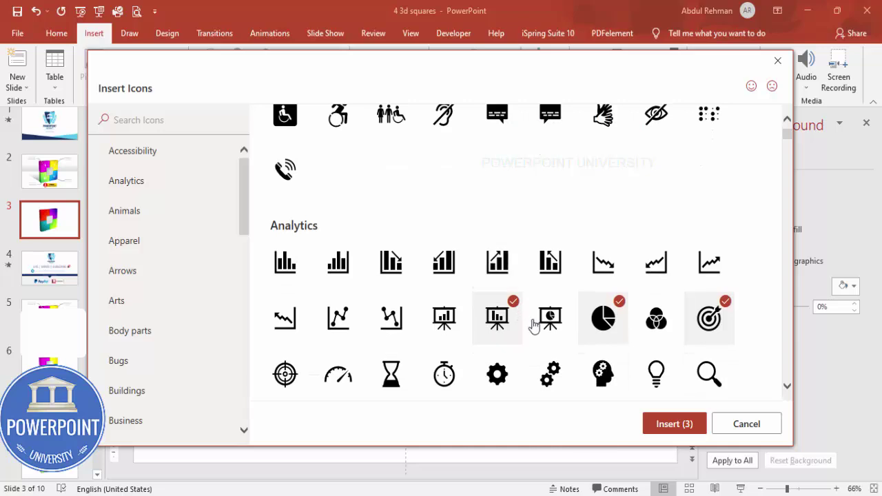
click(611, 370)
click(649, 373)
click(672, 423)
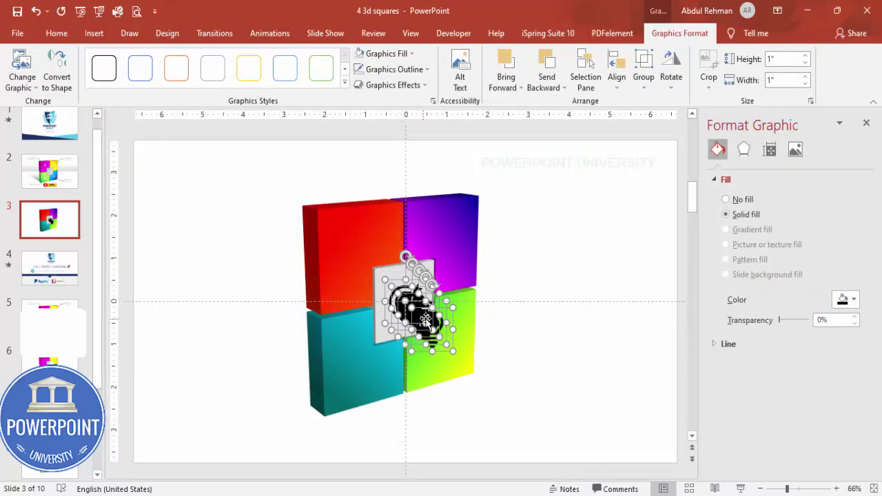
Step: Move the icons beside the diagram and resize them to 0.5 inch height
drag(449, 334, 565, 261)
click(776, 60)
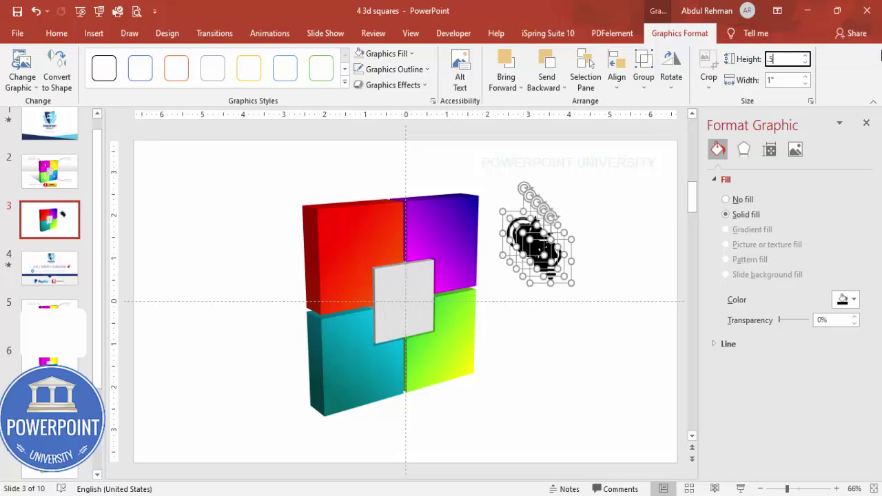
key(Return)
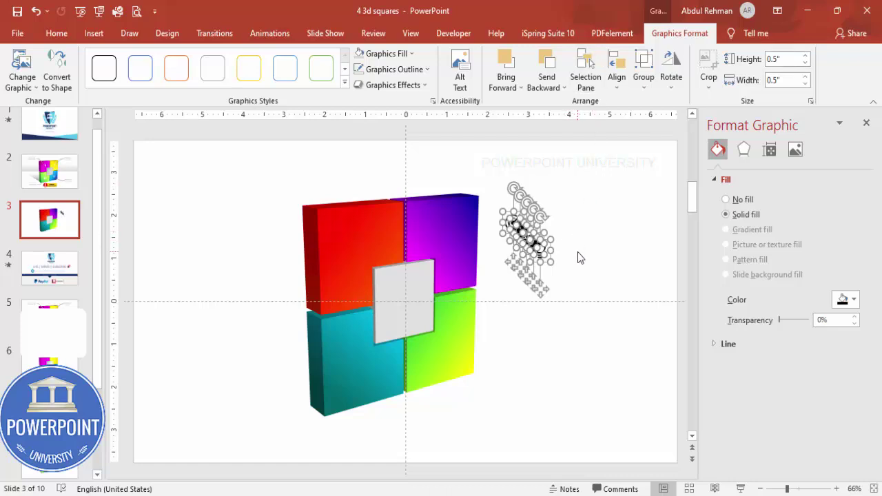
Step: Tilt the icons with a Perspective 3-D rotation preset, X rotation 345°, perspective 45°
click(749, 152)
scroll(876, 302, down, 5)
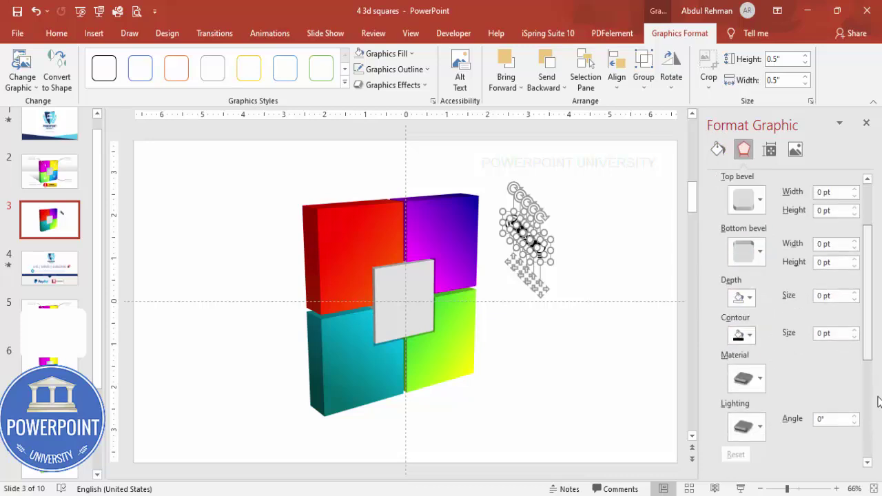
click(838, 304)
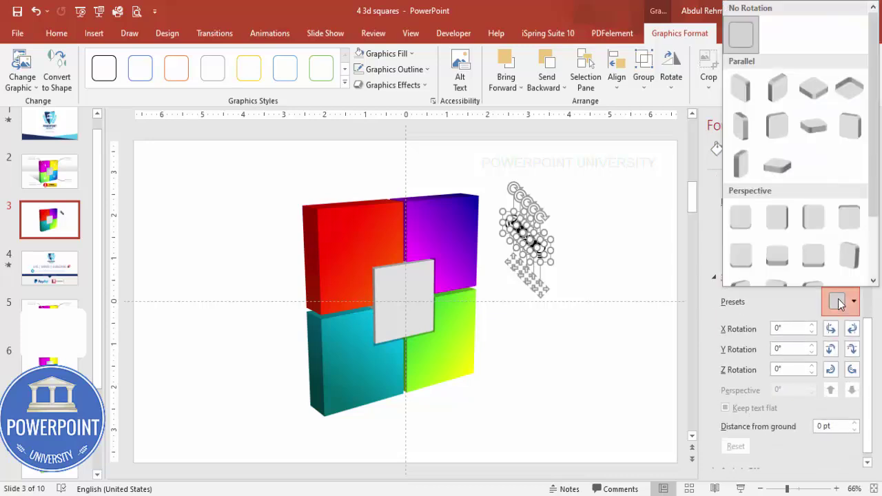
click(810, 216)
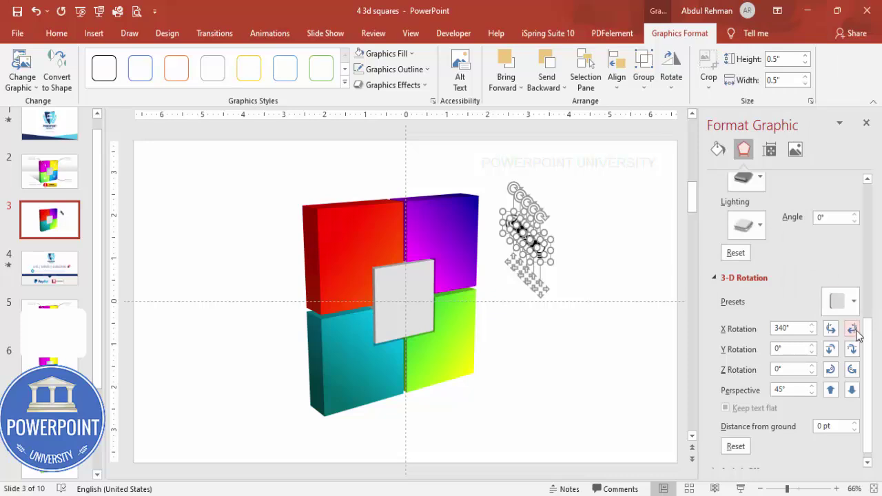
click(831, 329)
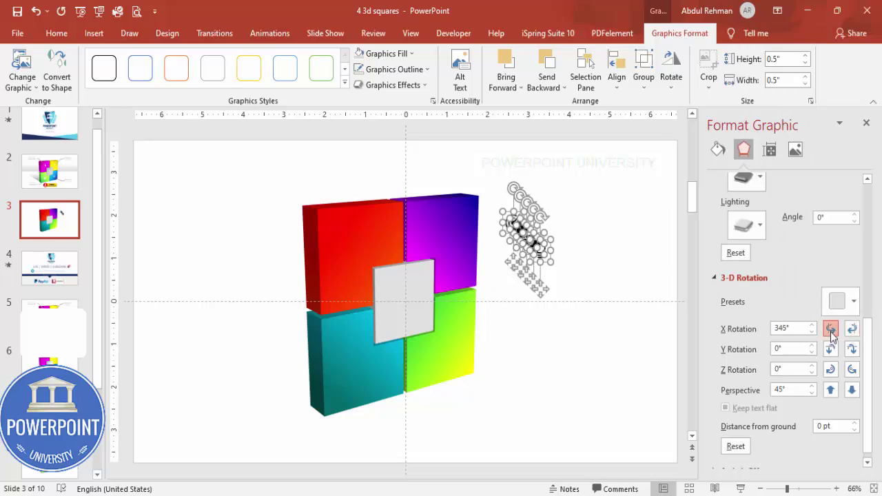
click(544, 260)
click(536, 248)
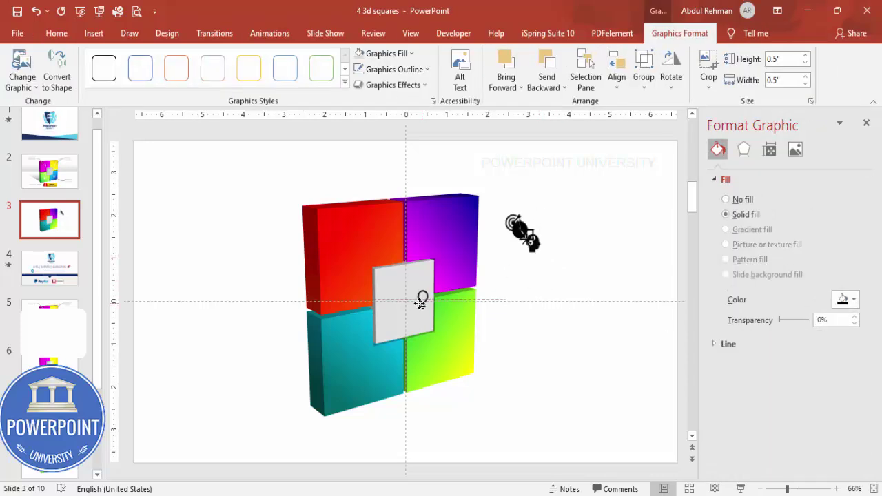
Step: Place the head, presentation, pie-chart and target icons onto the coloured blocks
drag(522, 234, 359, 246)
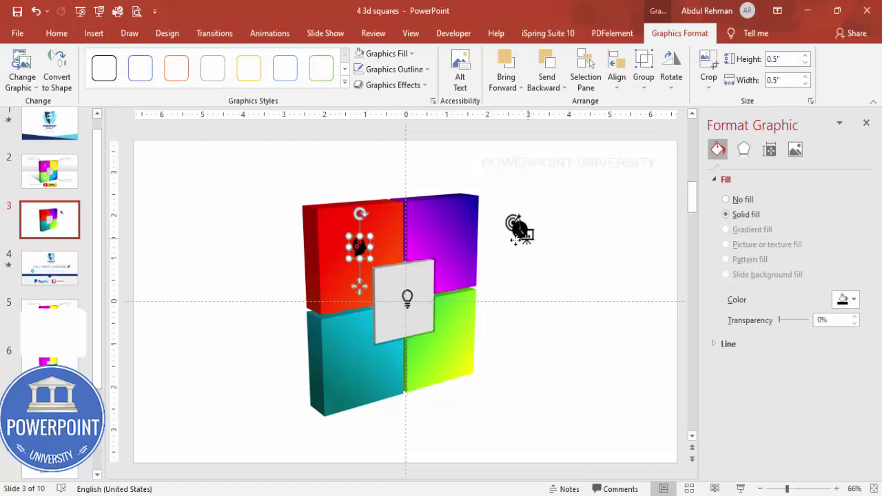
drag(516, 238, 352, 370)
click(507, 234)
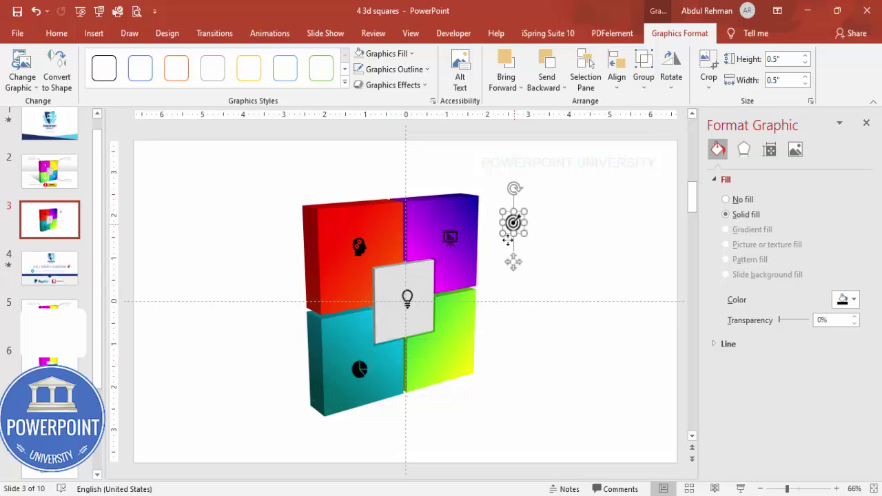
drag(507, 239, 444, 352)
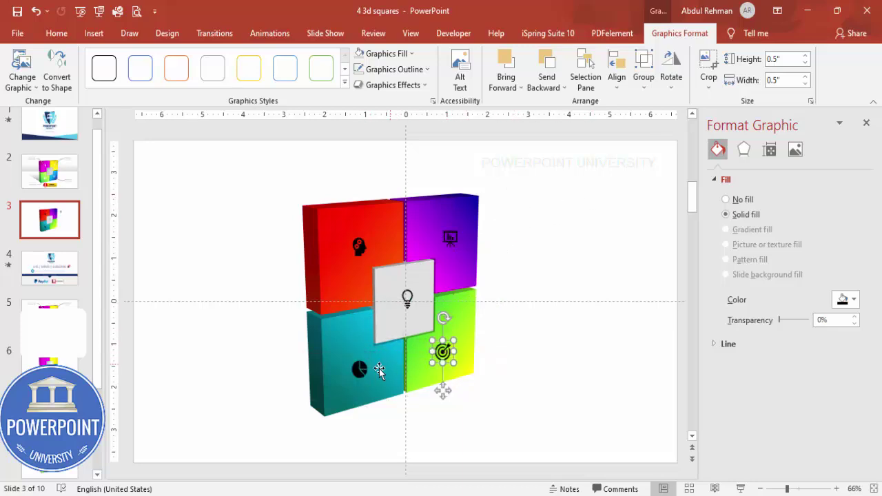
Step: Colour all five icons white with Graphics Fill
shift+click(360, 369)
shift+click(410, 297)
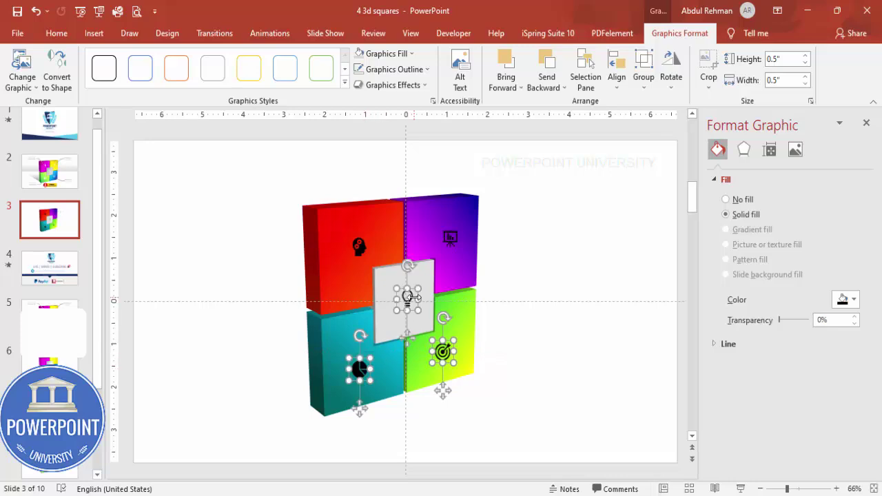
shift+click(359, 246)
shift+click(441, 224)
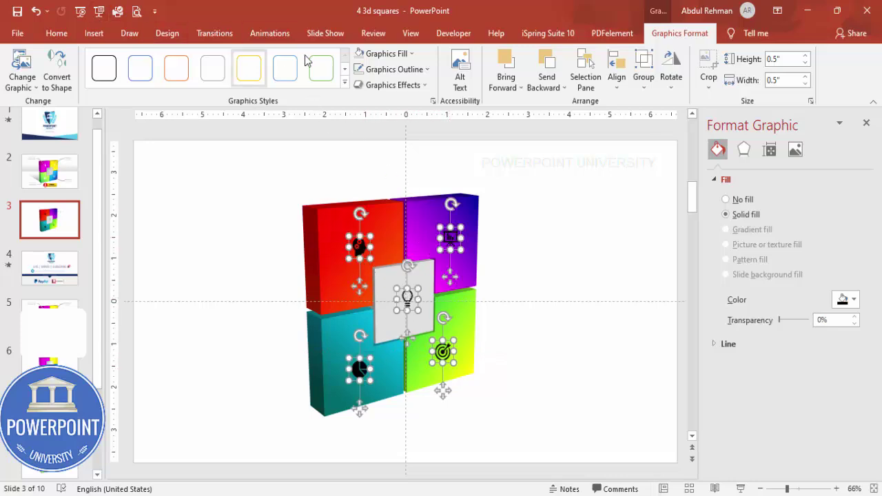
click(411, 54)
click(359, 86)
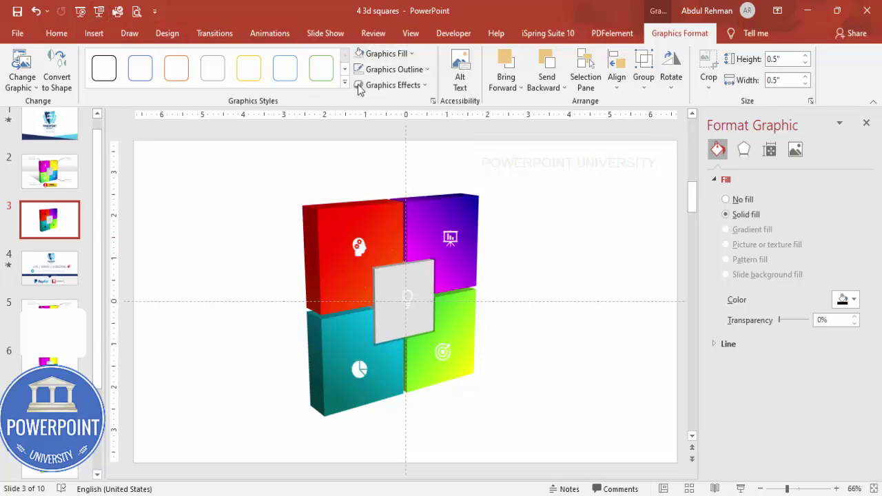
click(496, 256)
Step: Make the centre lightbulb icon dark grey
click(407, 298)
click(398, 54)
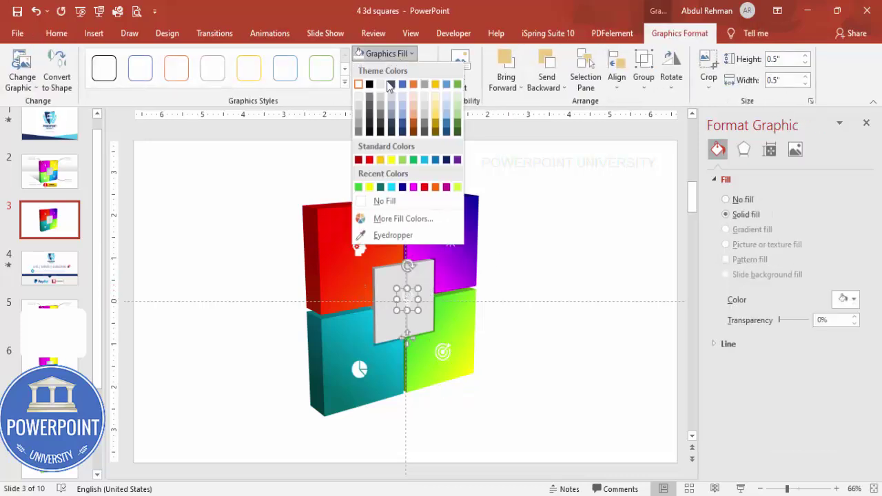
click(369, 126)
click(557, 218)
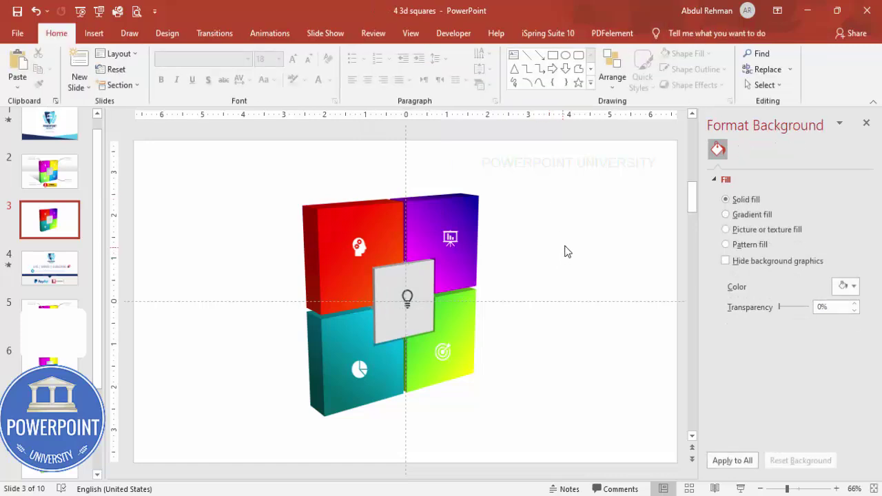
Step: Draw a freeform elbow line from the red block's head icon to the slide's upper left
click(99, 37)
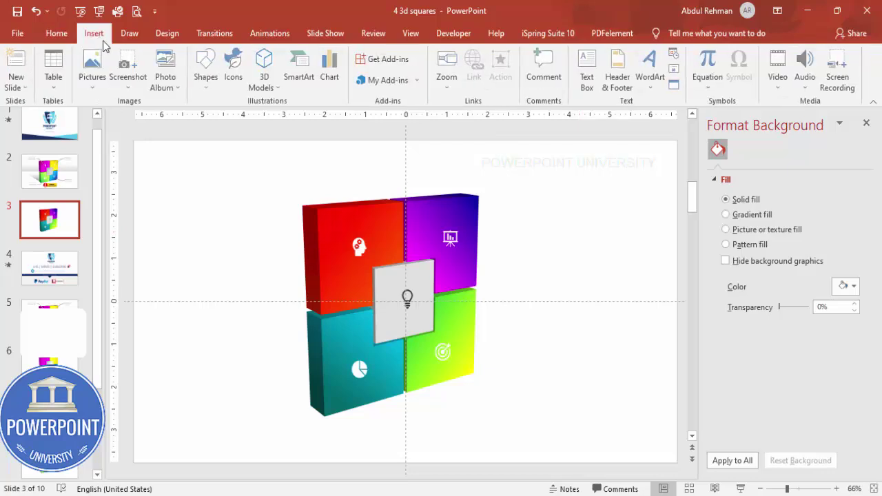
click(205, 82)
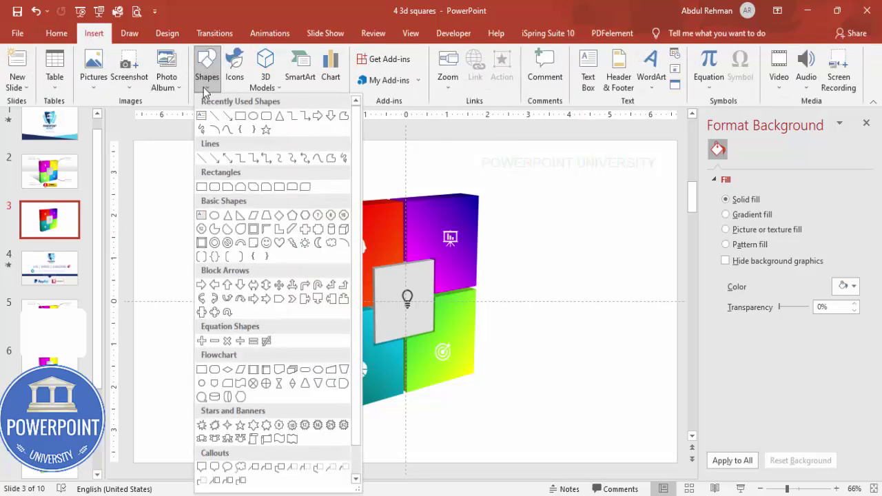
click(331, 159)
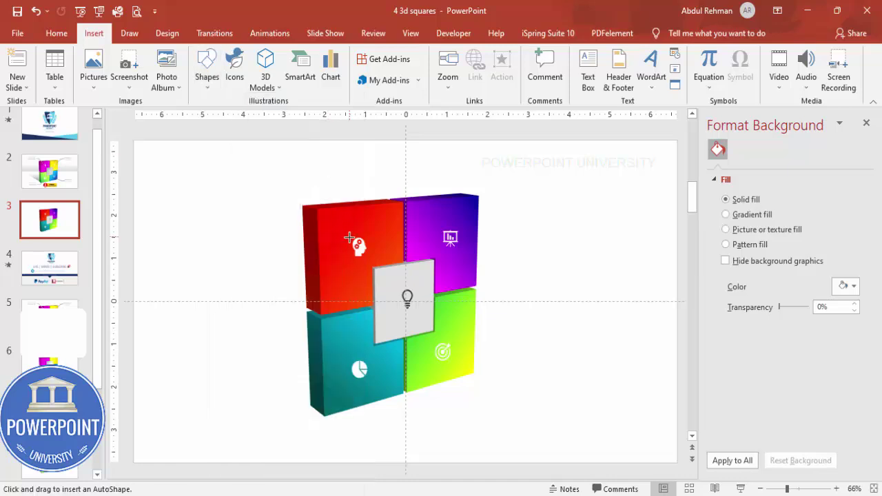
click(281, 179)
double_click(245, 179)
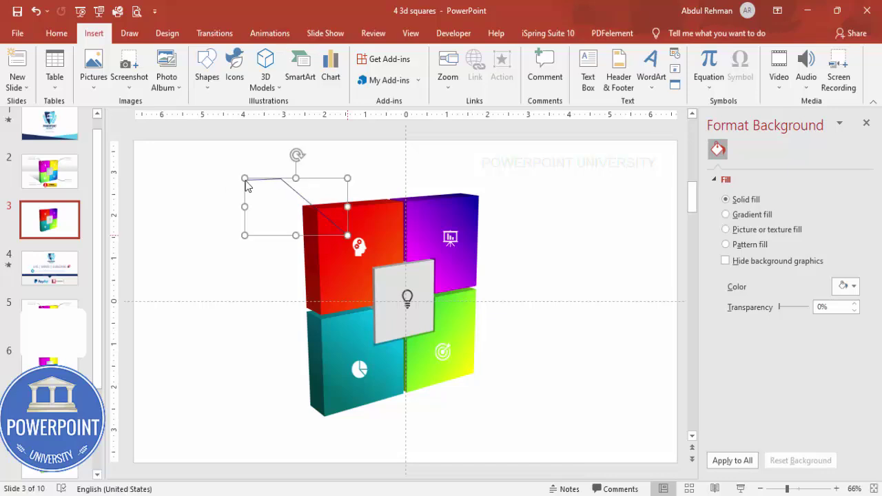
Step: Set the callout line's outline colour to gray
click(340, 69)
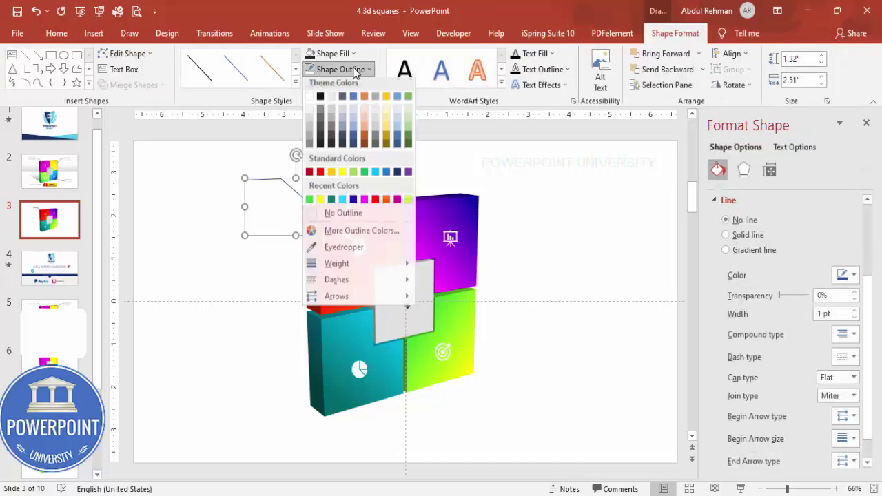
click(309, 148)
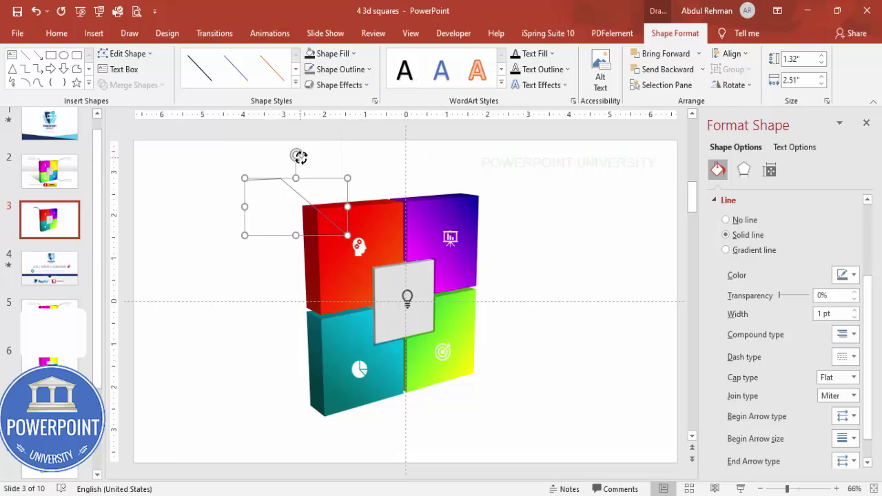
click(248, 169)
click(113, 36)
Step: Add a text box reading 'Add your text here' at the line's upper-left end
click(587, 71)
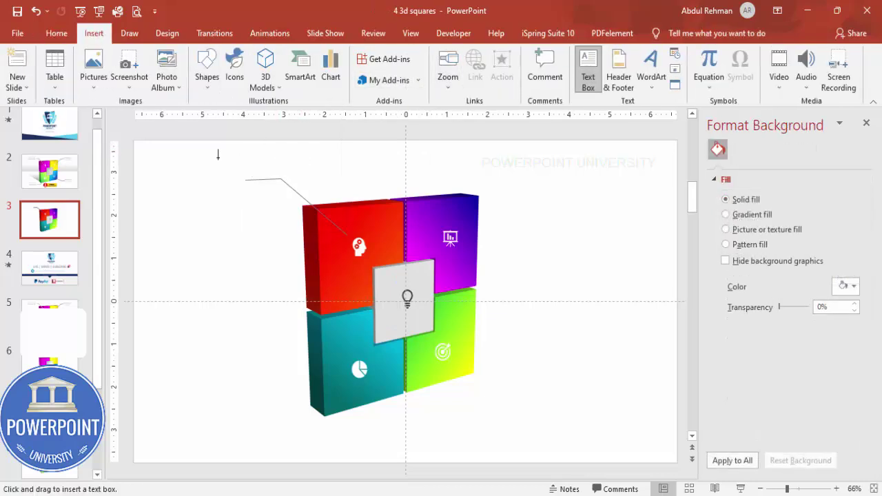
drag(173, 169, 241, 195)
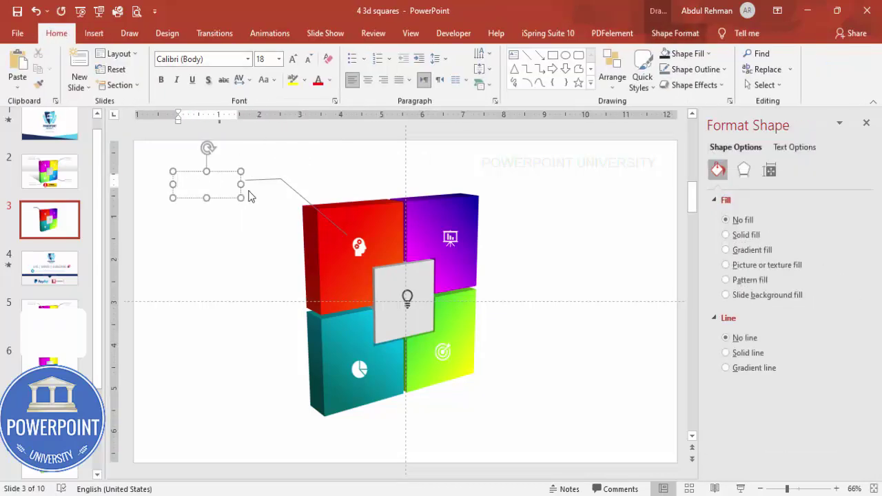
text(Add)
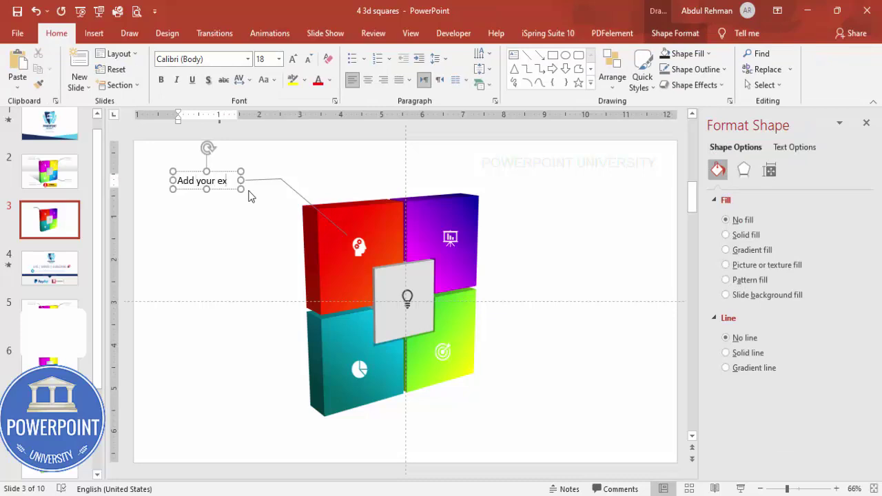
text( your text here)
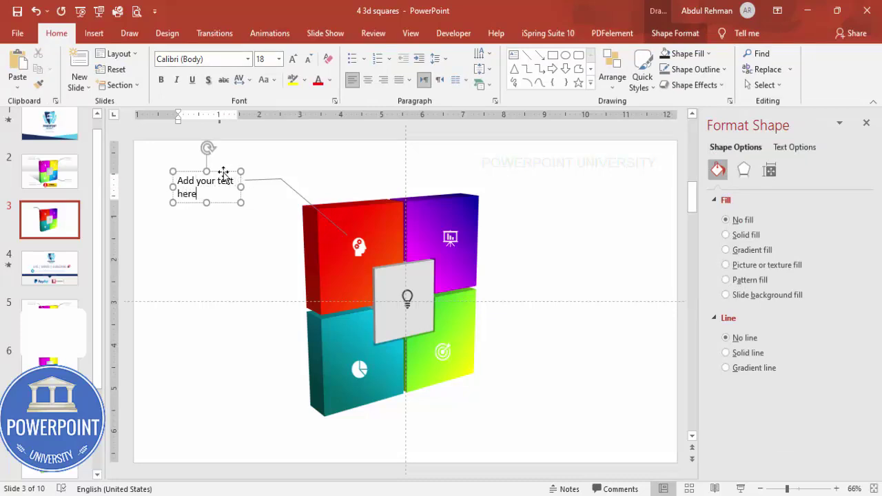
Step: Center the label text, set it to 16 pt and colour it gray
click(223, 173)
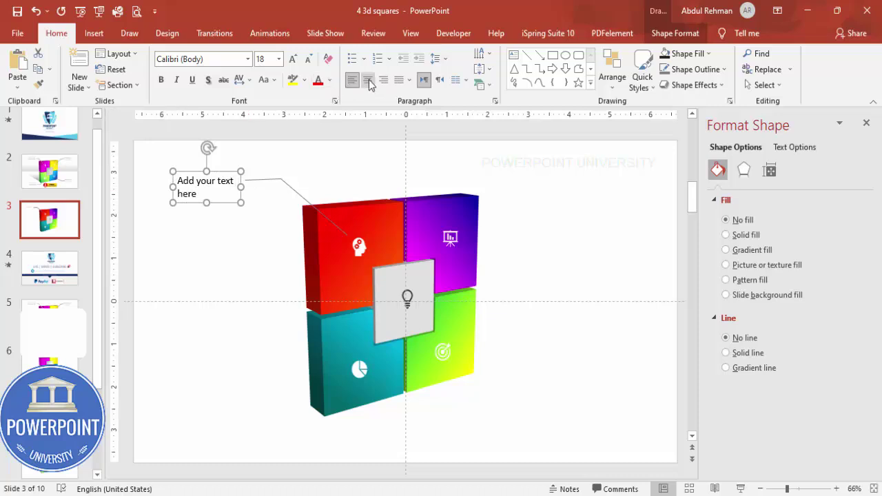
click(368, 80)
click(309, 60)
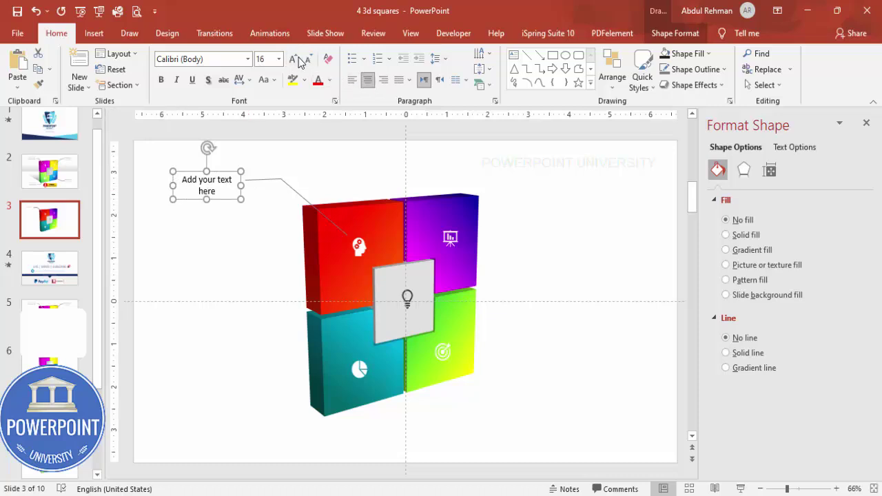
click(330, 80)
click(318, 160)
Step: Draw a callout line up-right from the purple block and copy the label to its end
click(93, 33)
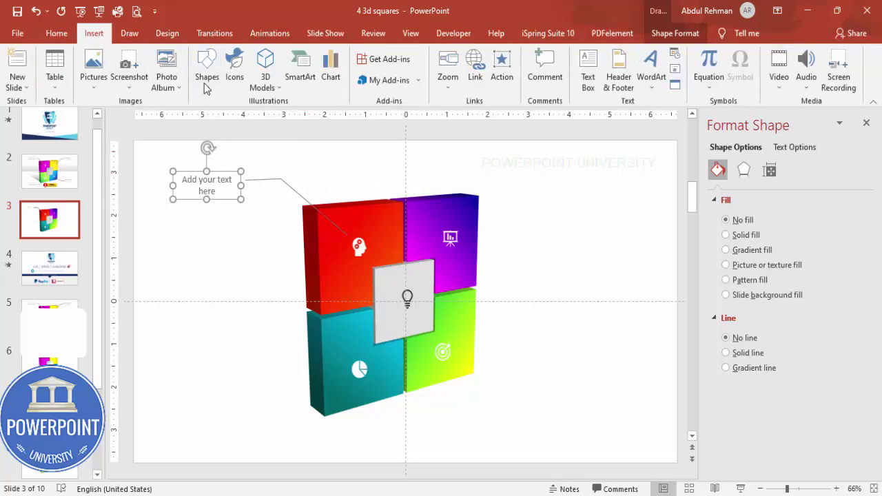
click(207, 69)
click(331, 158)
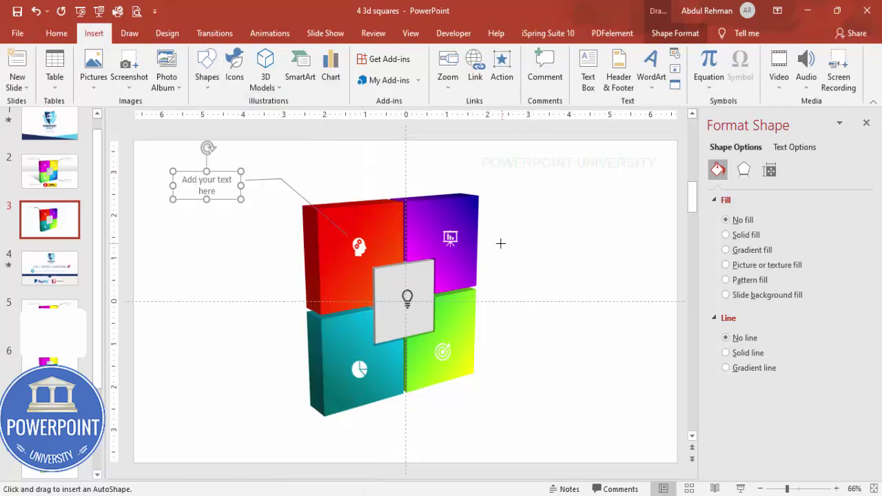
drag(481, 200, 494, 177)
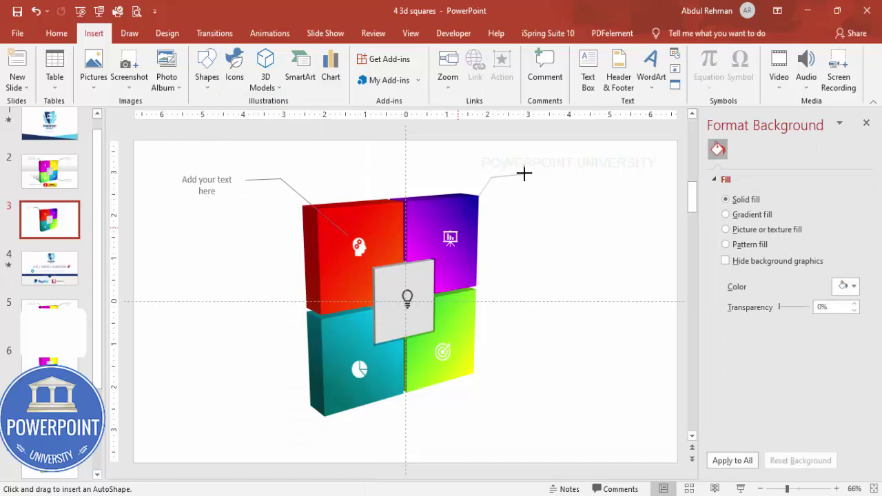
drag(524, 174, 525, 173)
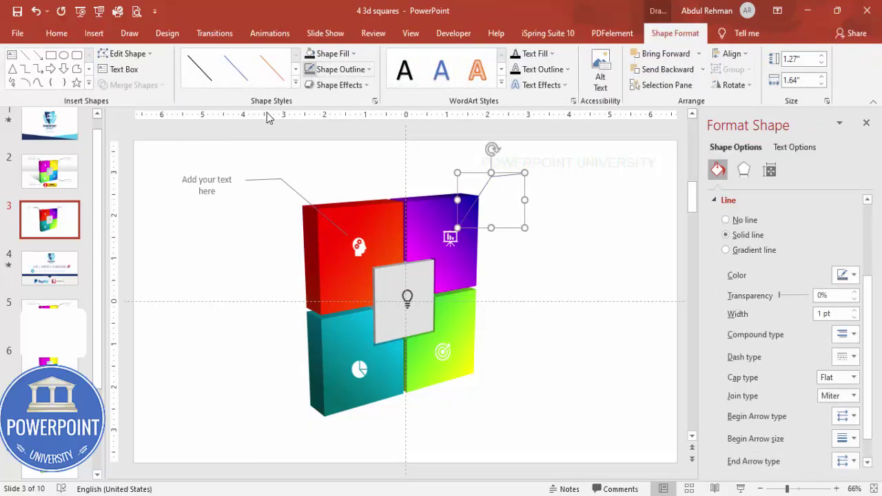
click(224, 170)
drag(229, 172, 574, 186)
Step: Draw a freeform callout line from the teal block toward the lower left
click(94, 34)
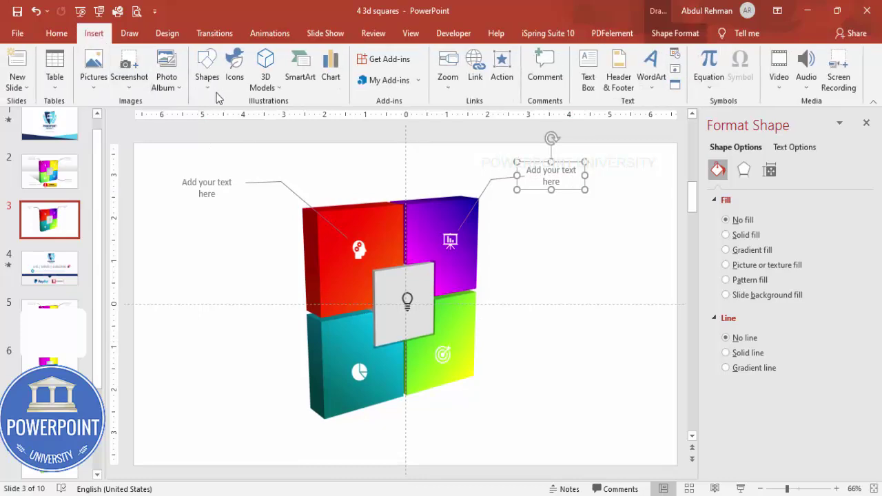
click(206, 77)
click(322, 157)
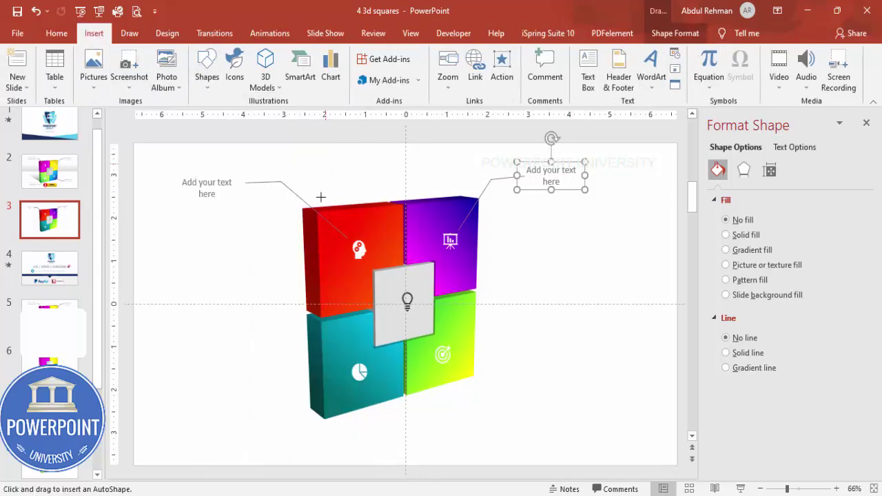
key(Escape)
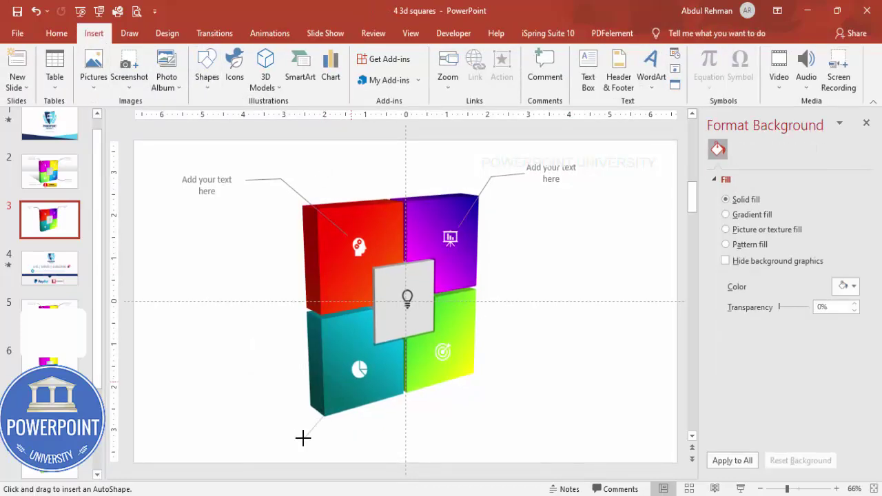
click(303, 437)
double_click(267, 439)
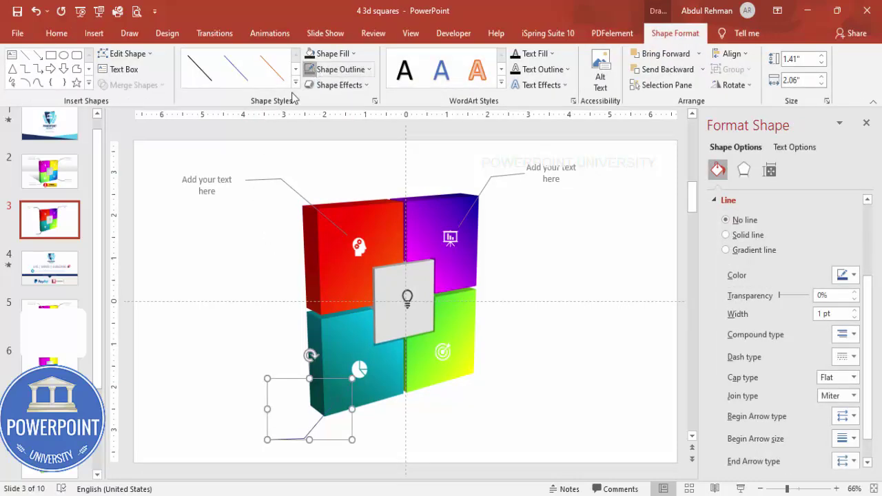
Step: Duplicate the 'Add your text here' label and place it at the teal block's callout line end
click(220, 176)
key(ctrl+d)
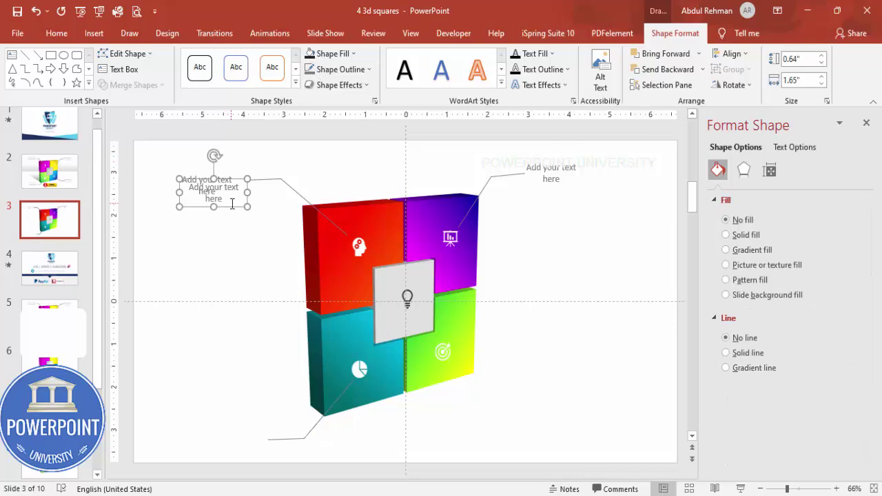
drag(232, 205, 257, 450)
Step: Draw a freeform callout line from the green block out to the lower right
click(94, 33)
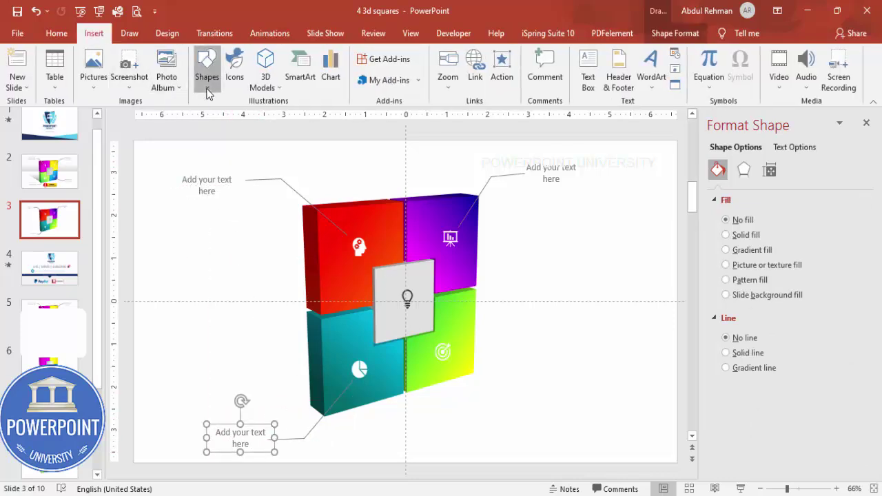
click(206, 69)
click(329, 158)
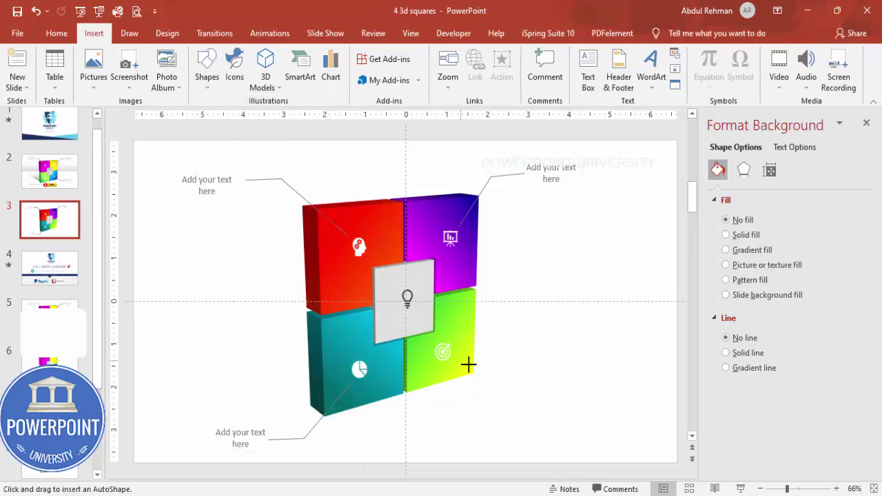
double_click(549, 399)
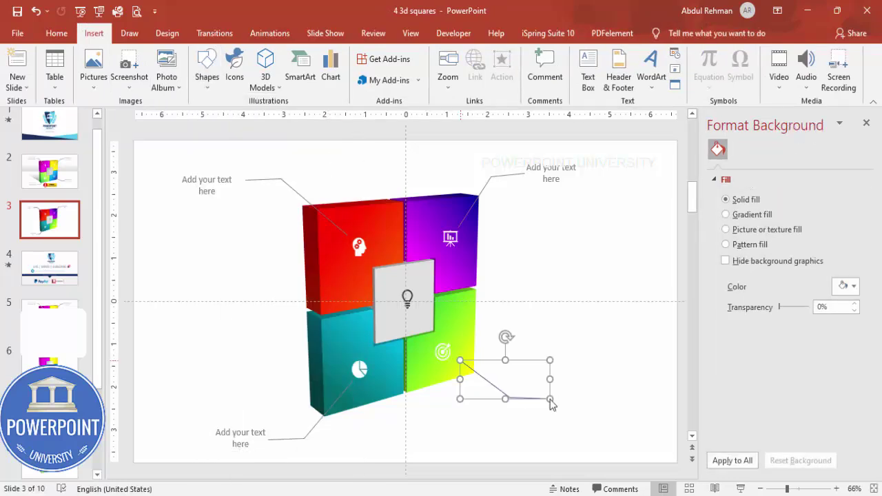
Step: Copy the upper-right label to the end of the green block's callout line
click(577, 166)
drag(578, 168, 595, 412)
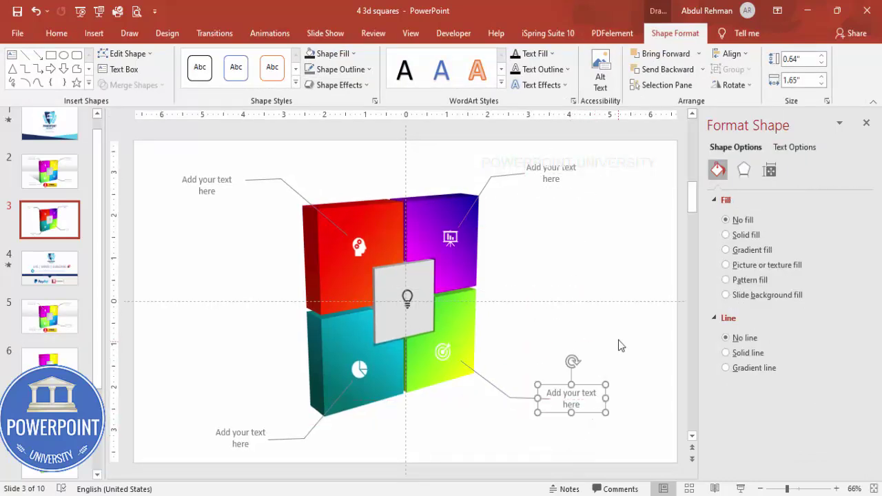
click(618, 337)
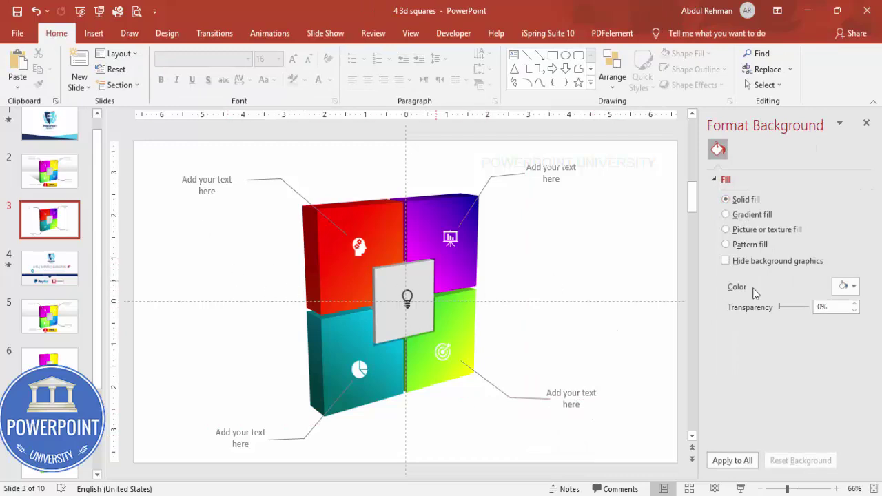